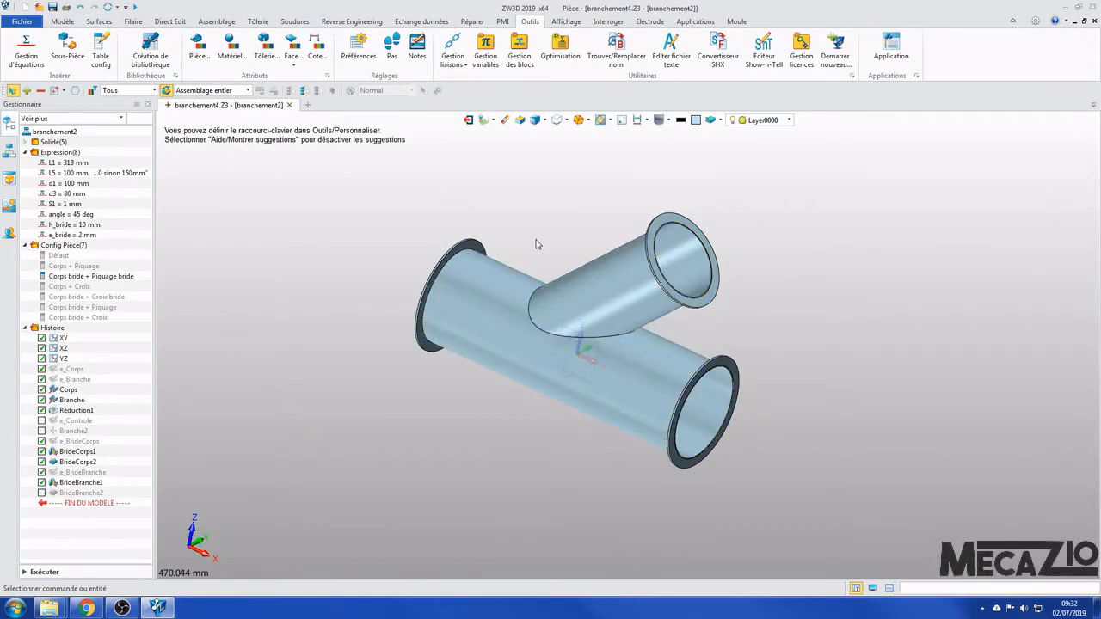
- Set the variable L1 to 500 mm and regenerate the pipe branch model
middle_drag(578, 203, 585, 203)
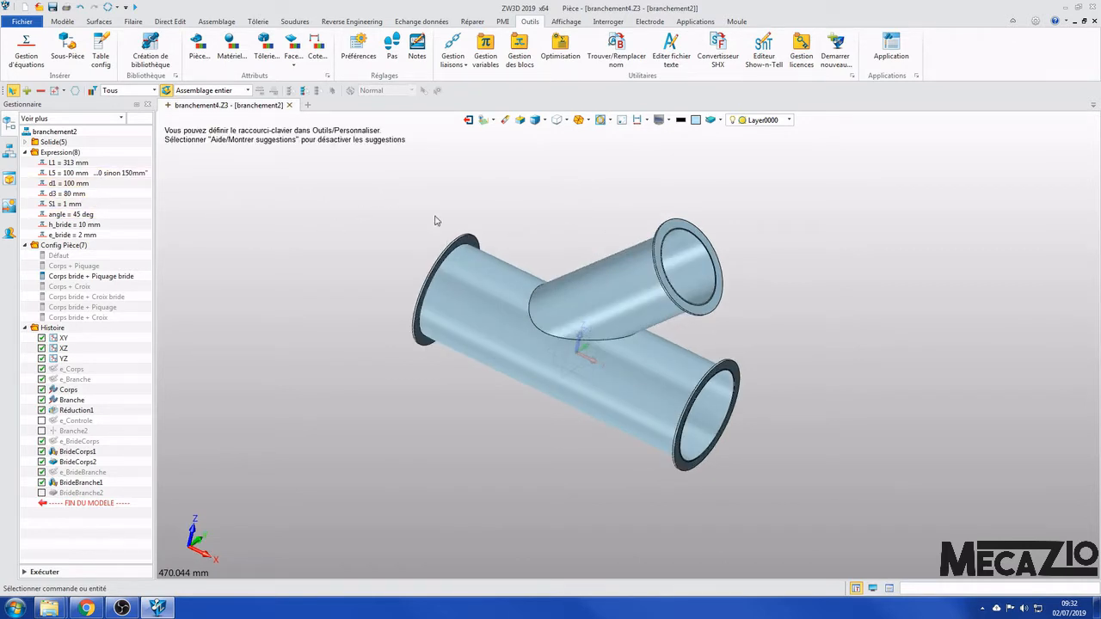
middle_drag(555, 241, 551, 233)
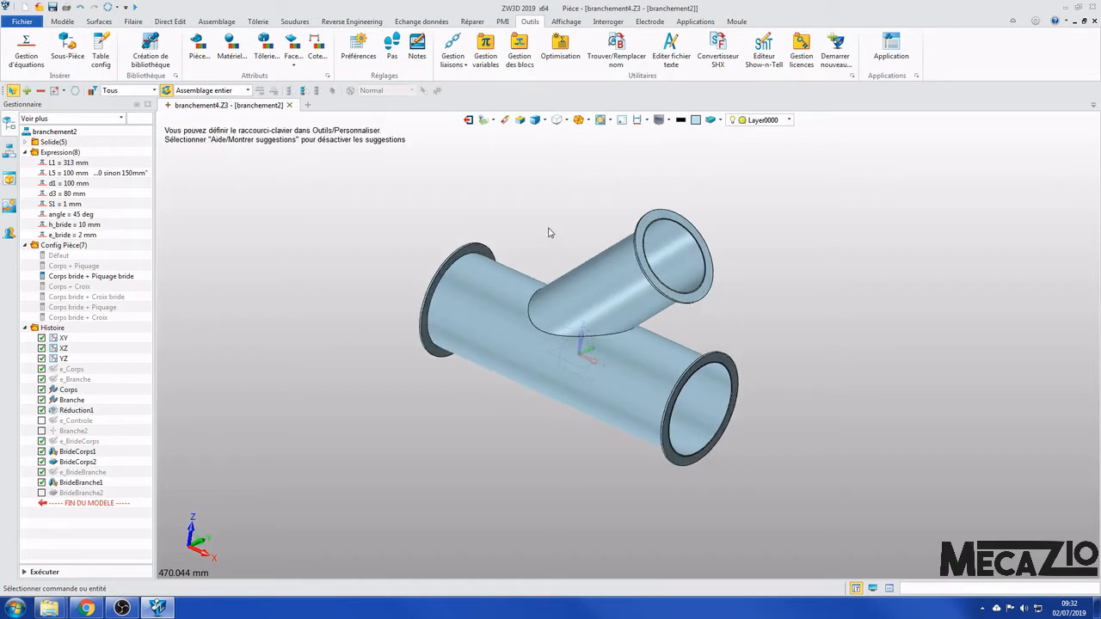
click(24, 153)
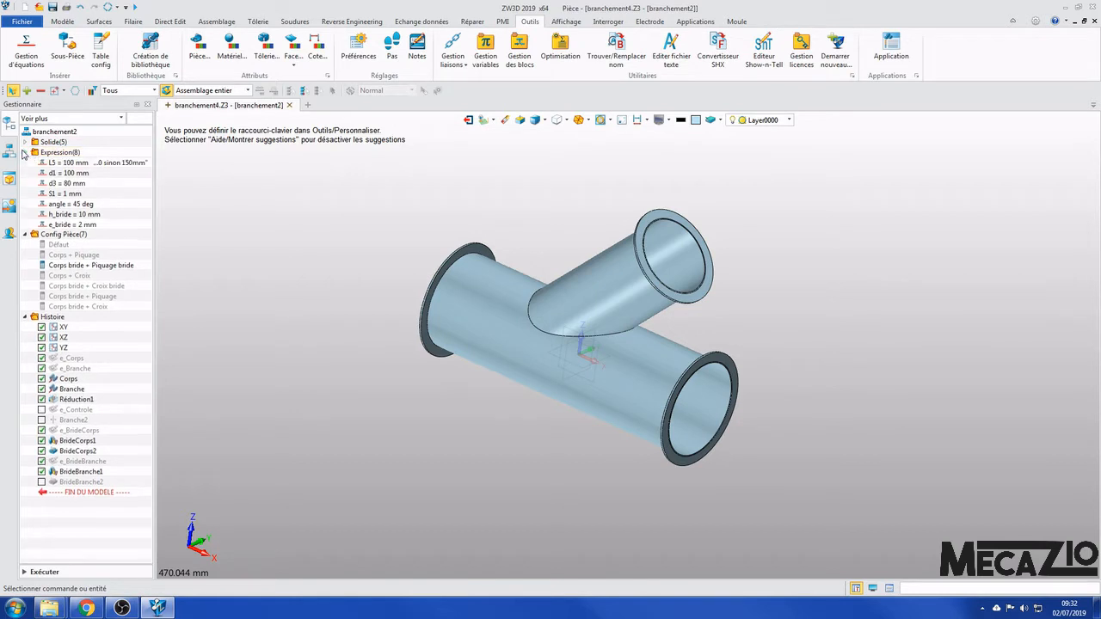
click(24, 163)
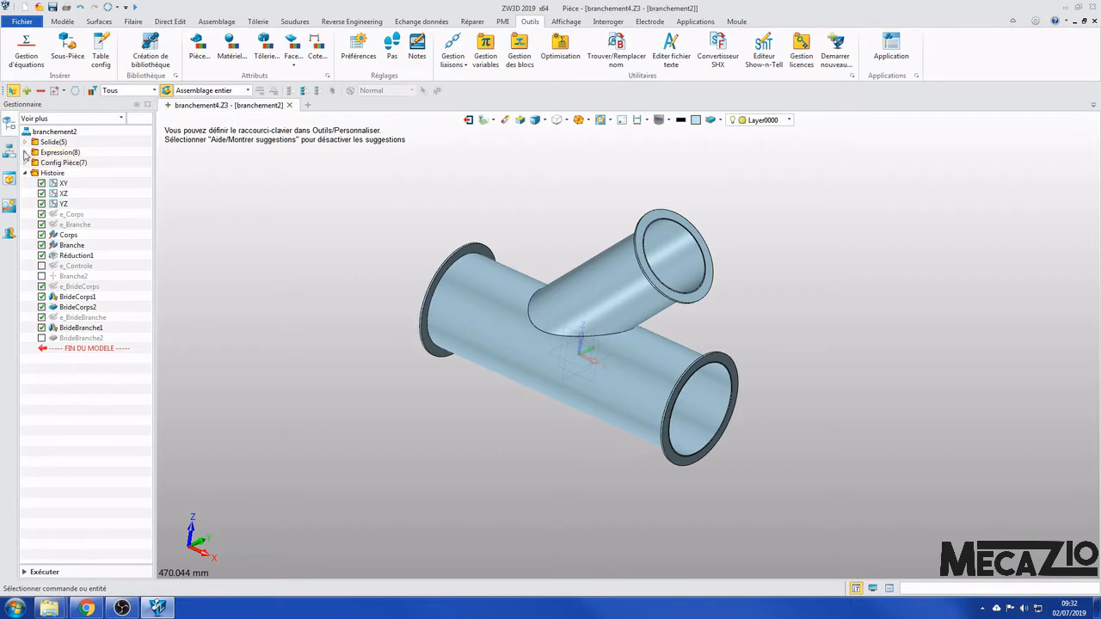
click(25, 153)
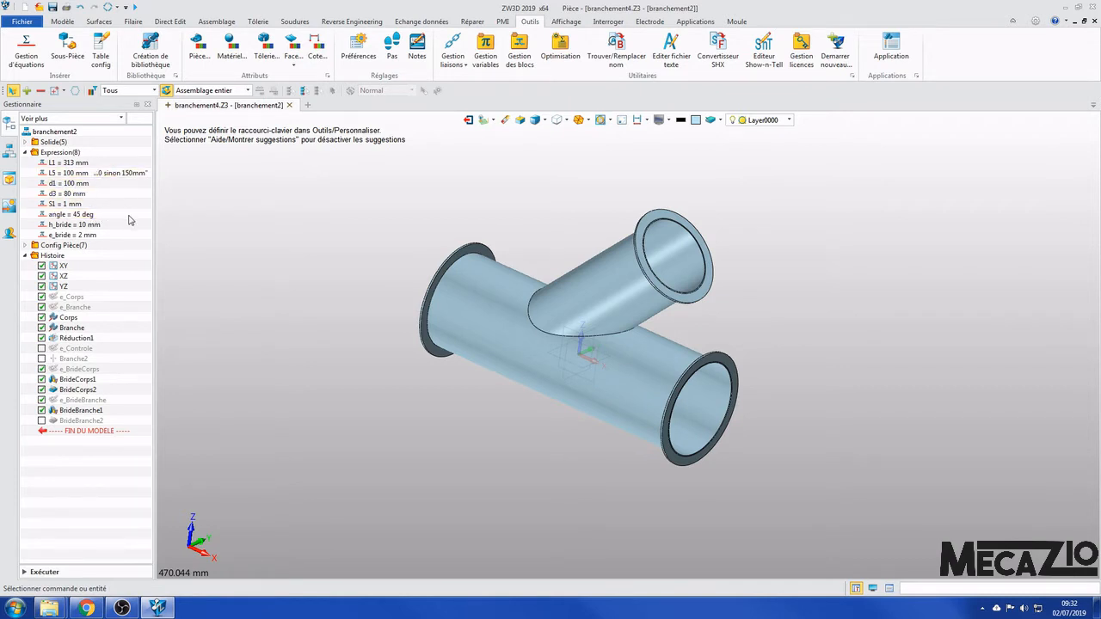
double_click(70, 163)
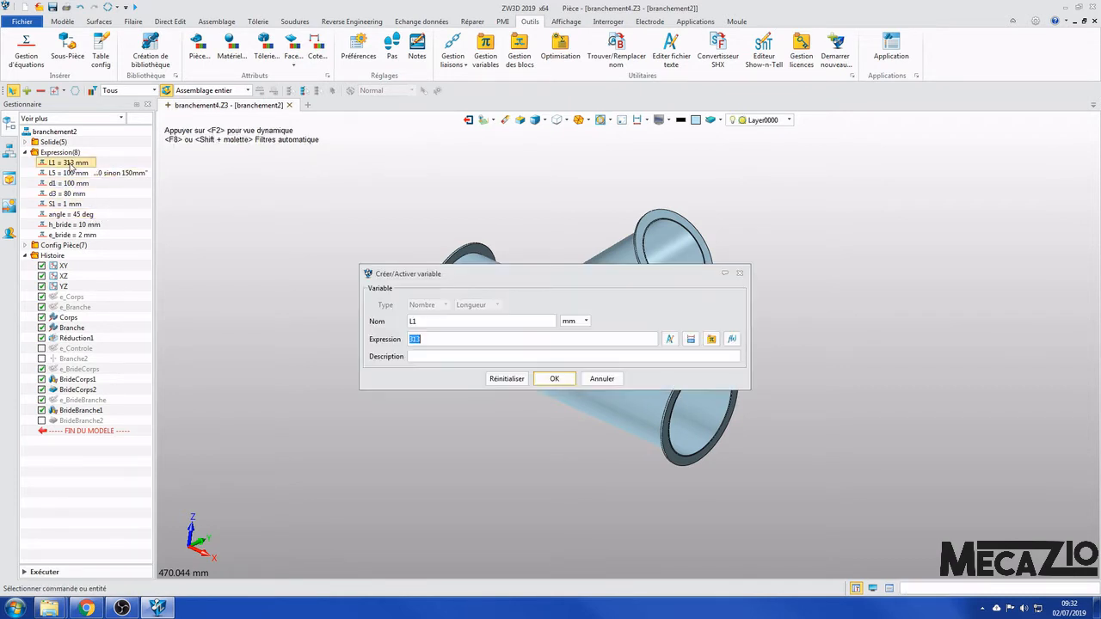
text(500)
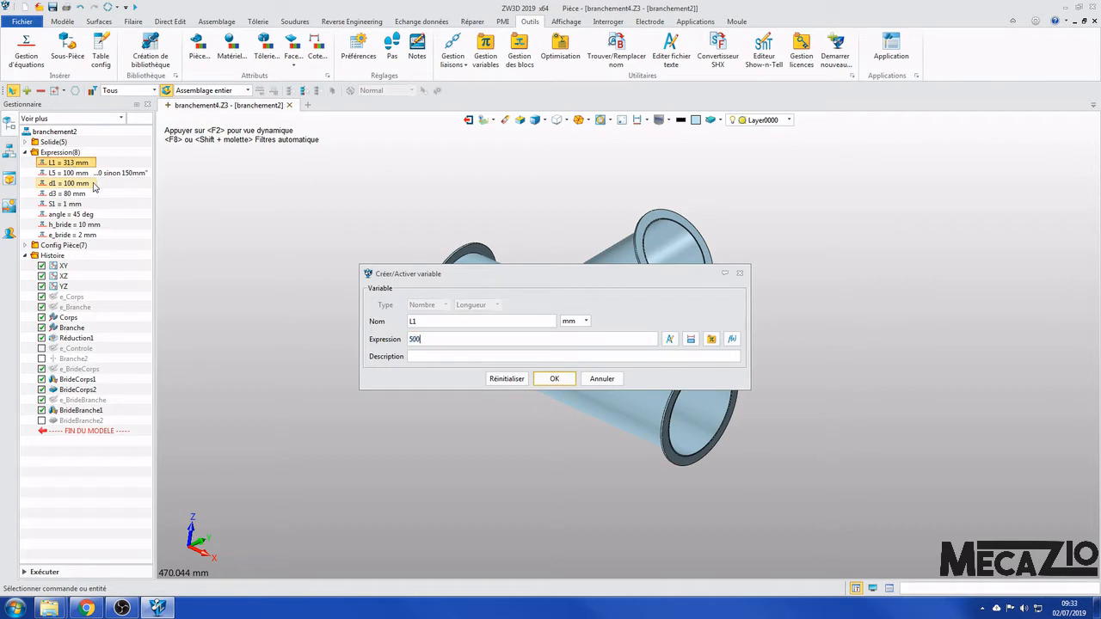
key(Return)
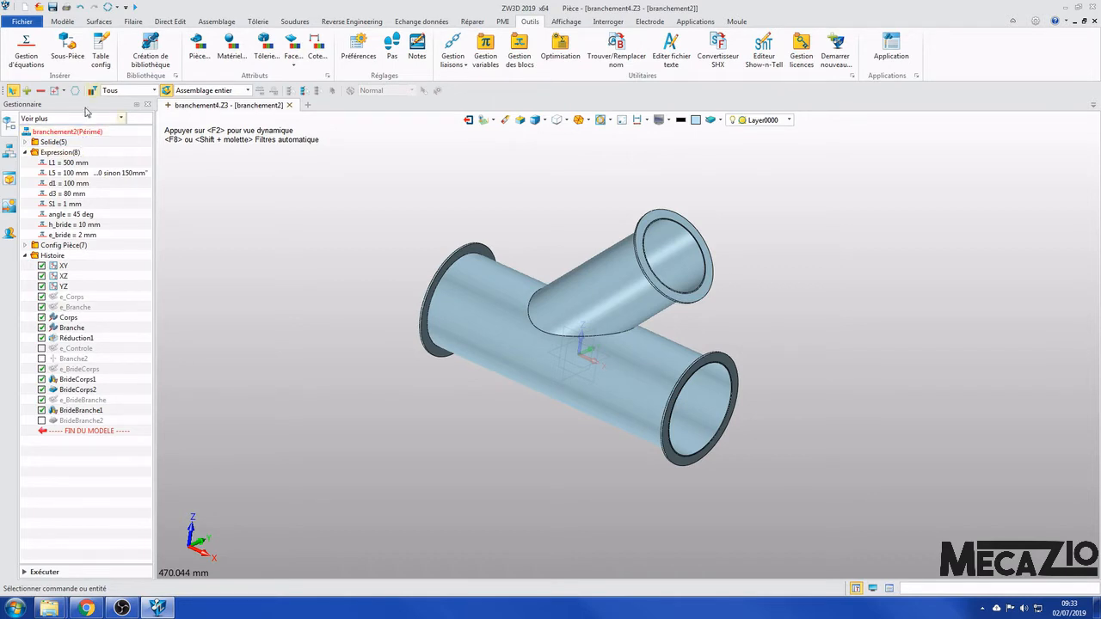
click(108, 7)
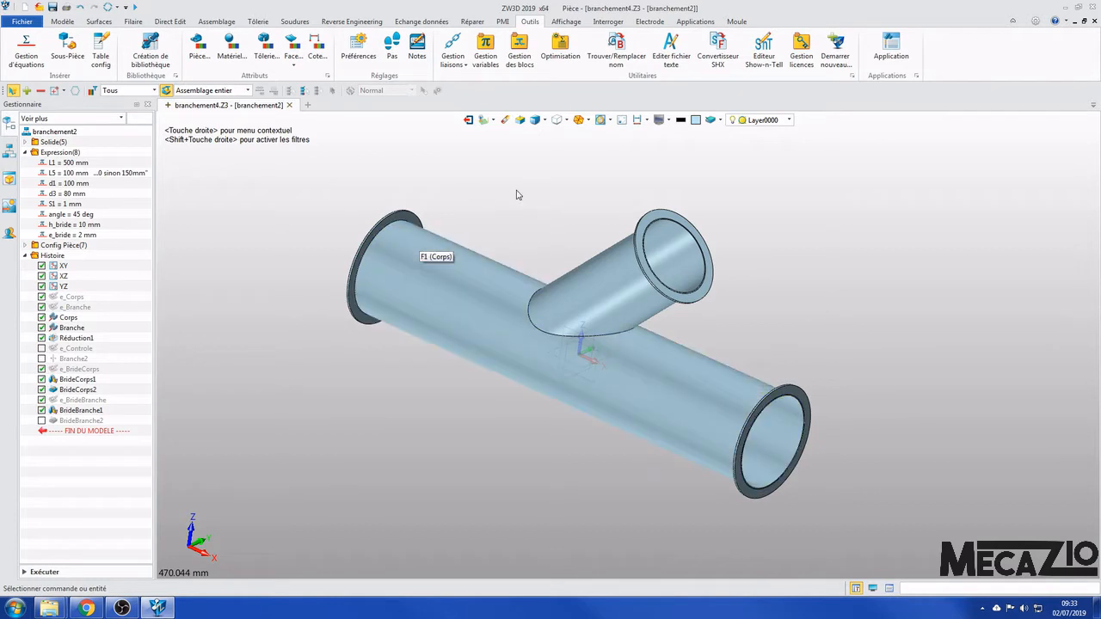
- Activate the part configuration "Corps bride + Croix bride" and inspect the resulting branch geometry
click(25, 246)
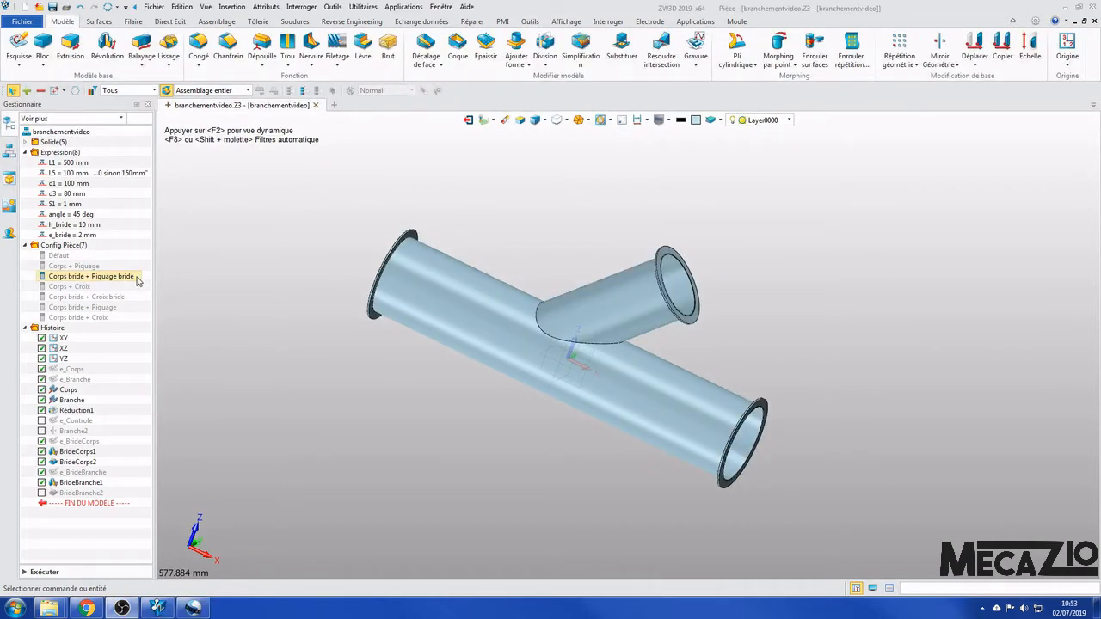
double_click(120, 297)
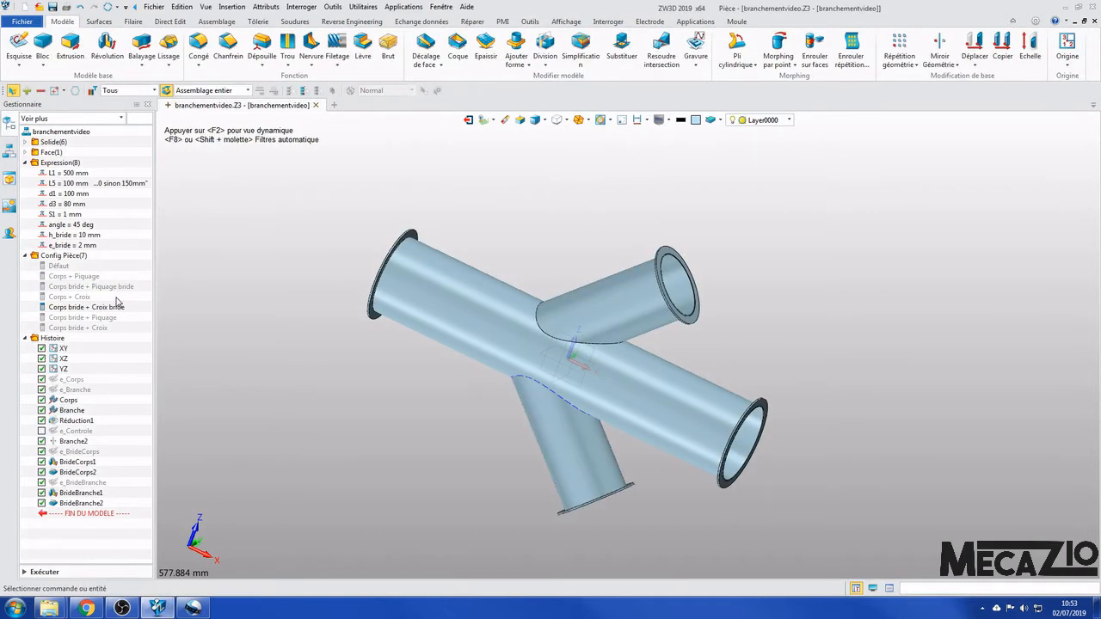
right_drag(809, 311, 804, 292)
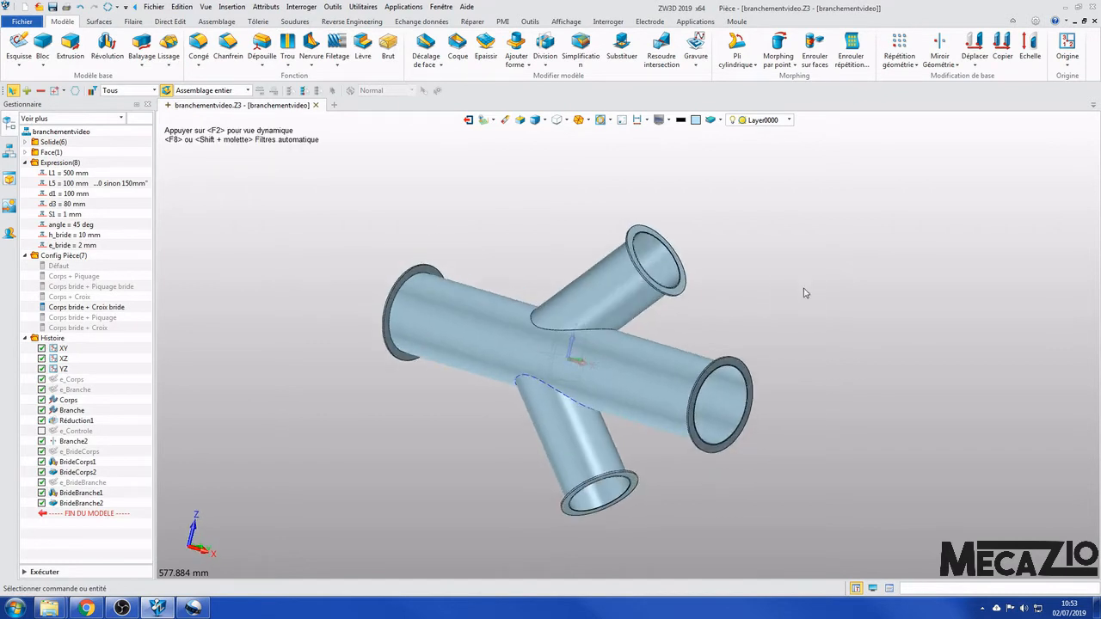
right_drag(782, 252, 791, 255)
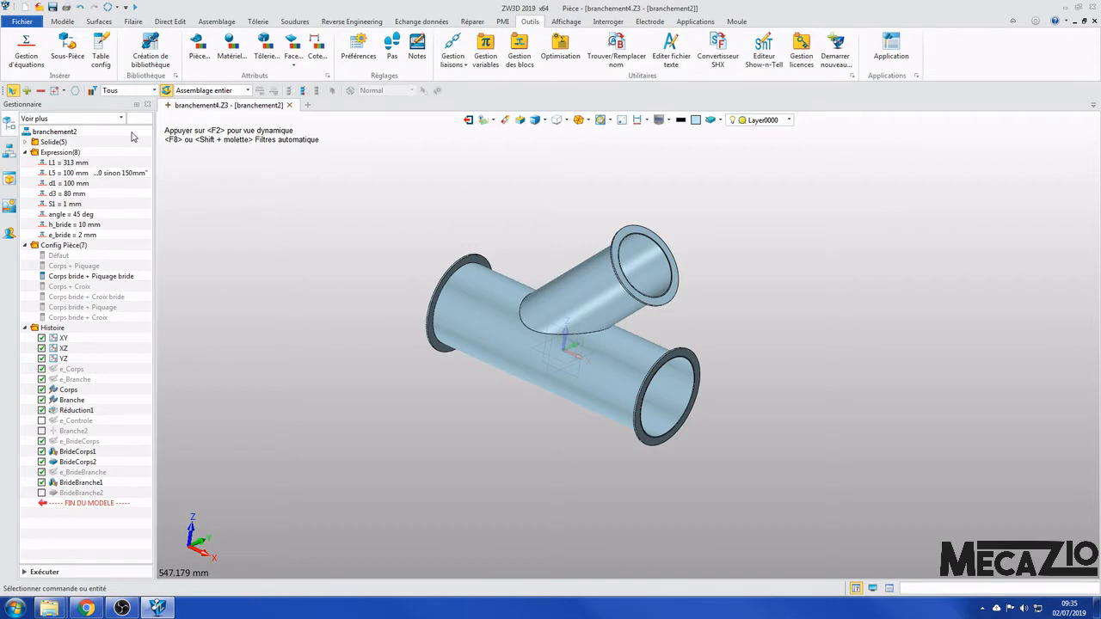
- Open the equation manager and examine the part's variables and the expressions driving the sketch dimensions
right_click(74, 155)
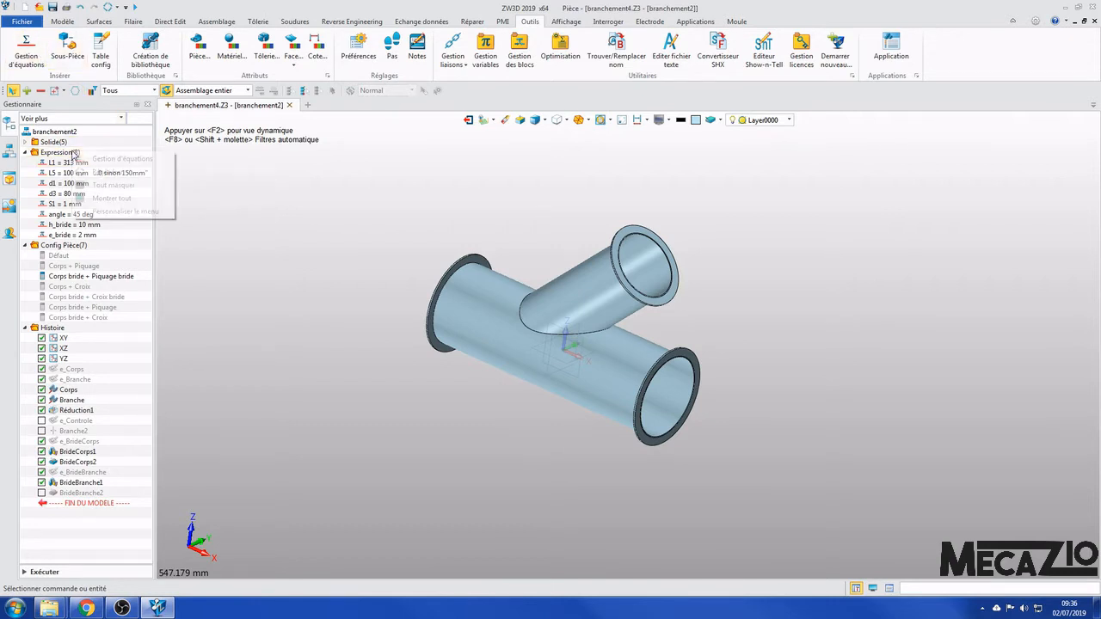
click(118, 160)
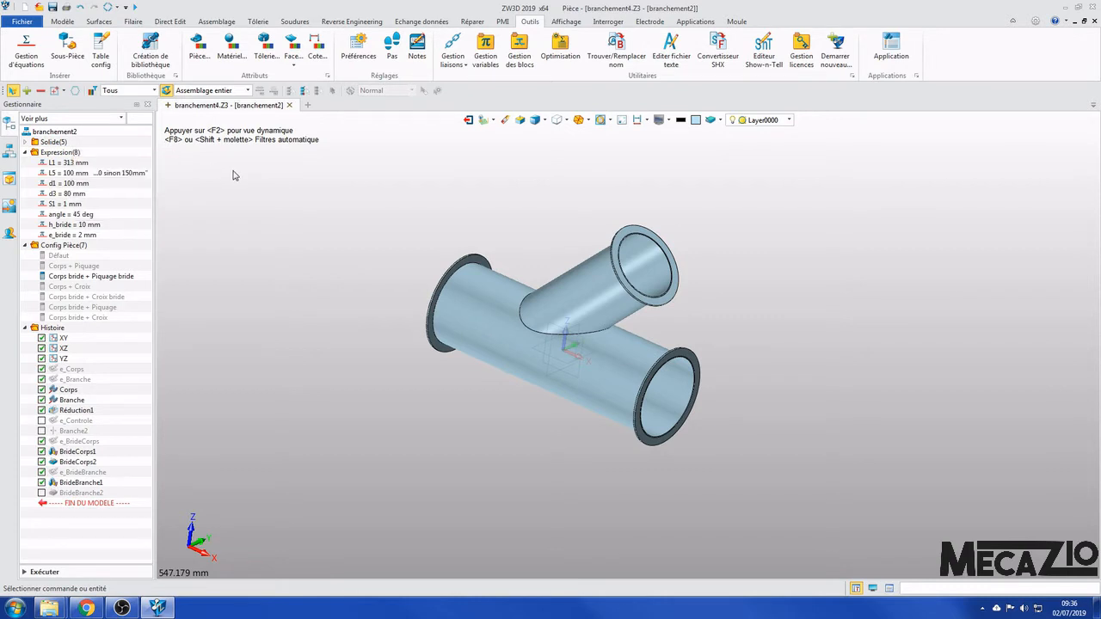
click(26, 49)
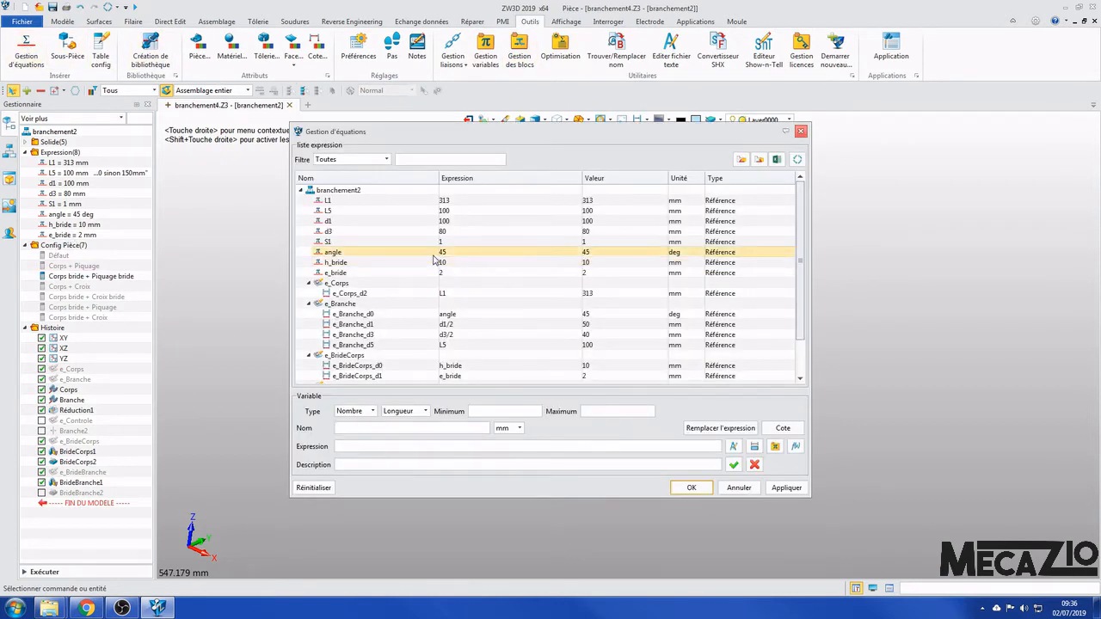
scroll(521, 260, down, 2)
scroll(518, 284, up, 2)
scroll(478, 294, down, 1)
scroll(385, 255, up, 1)
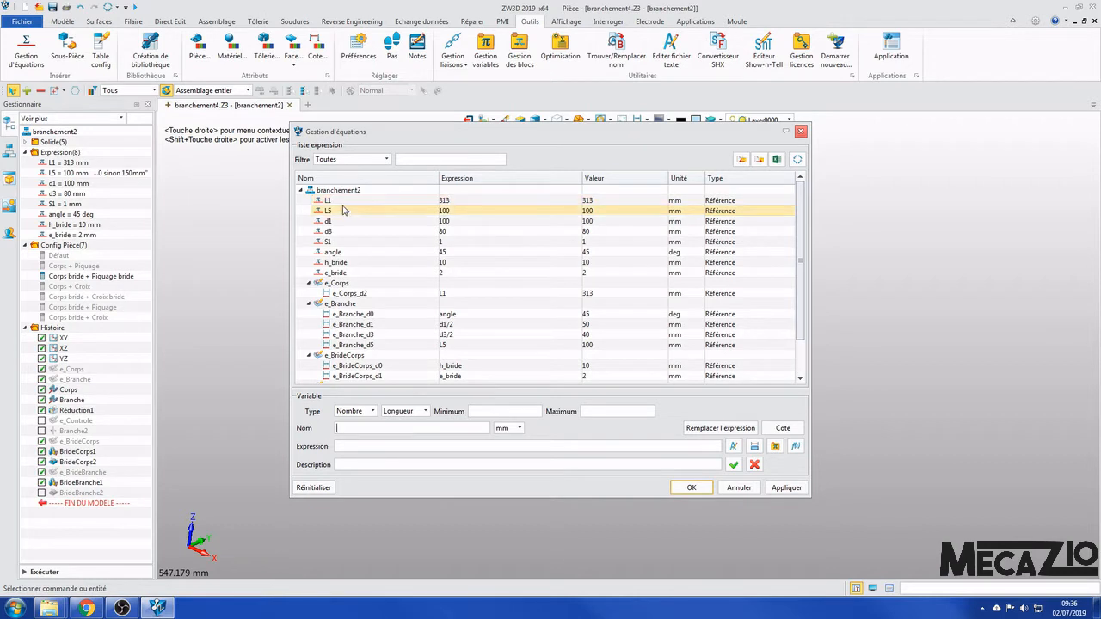
scroll(405, 250, down, 2)
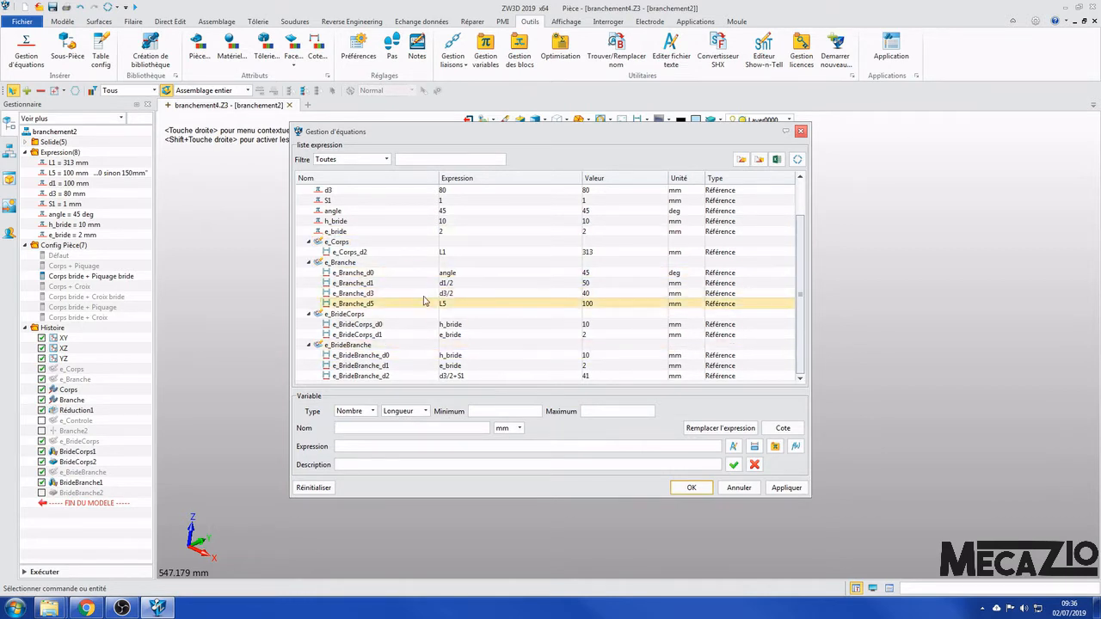
scroll(424, 300, up, 2)
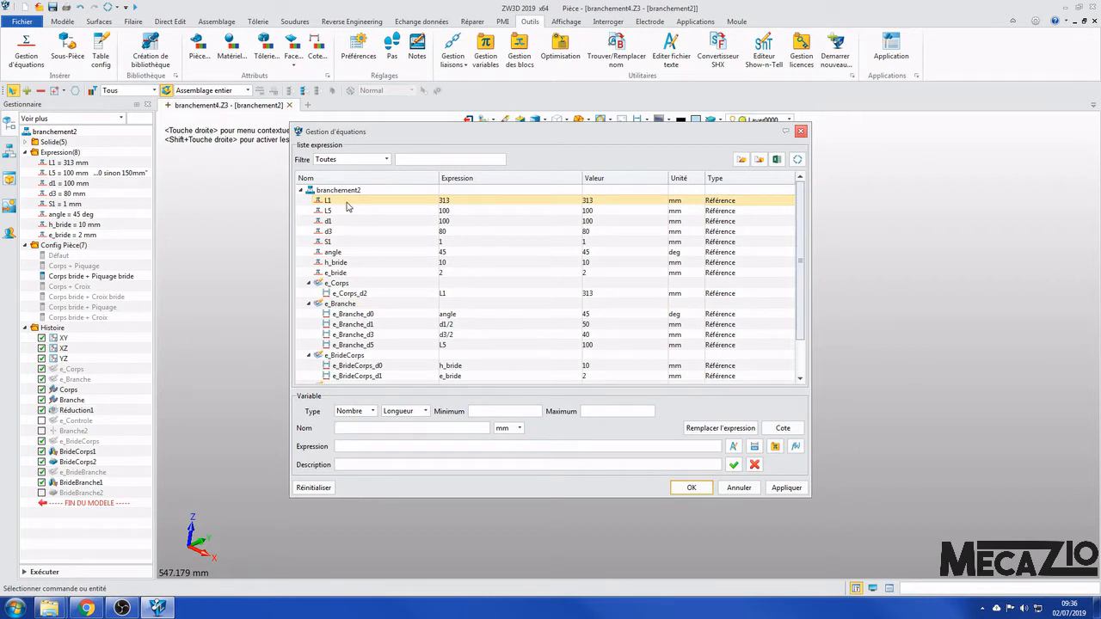
- Define a new variable named L3 as a number of type Longueur in millimetres
click(399, 427)
text(L)
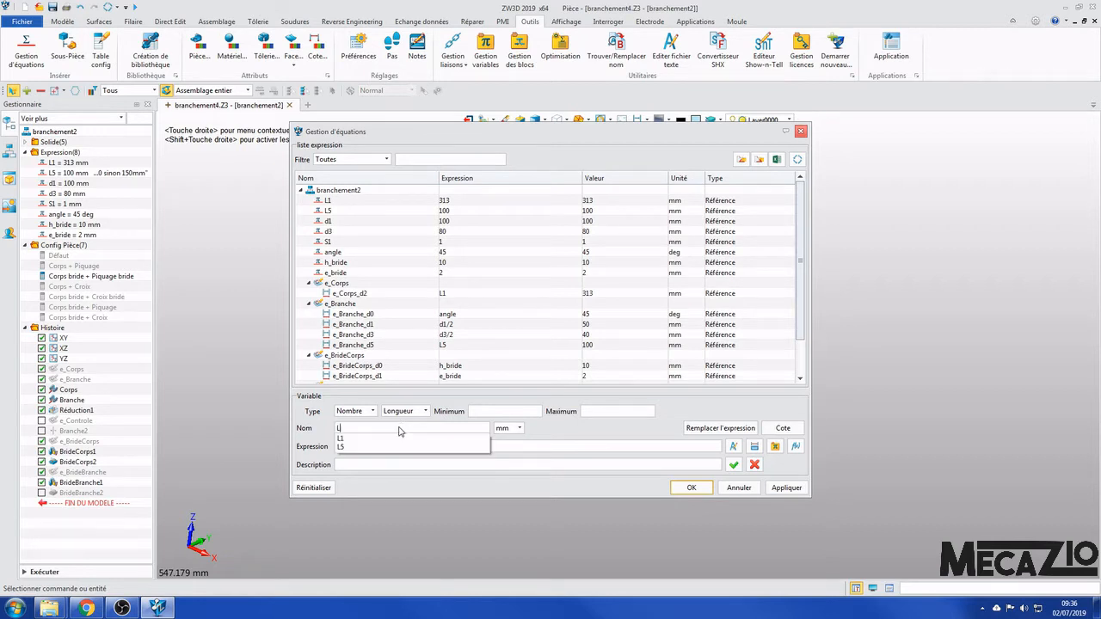
text(3)
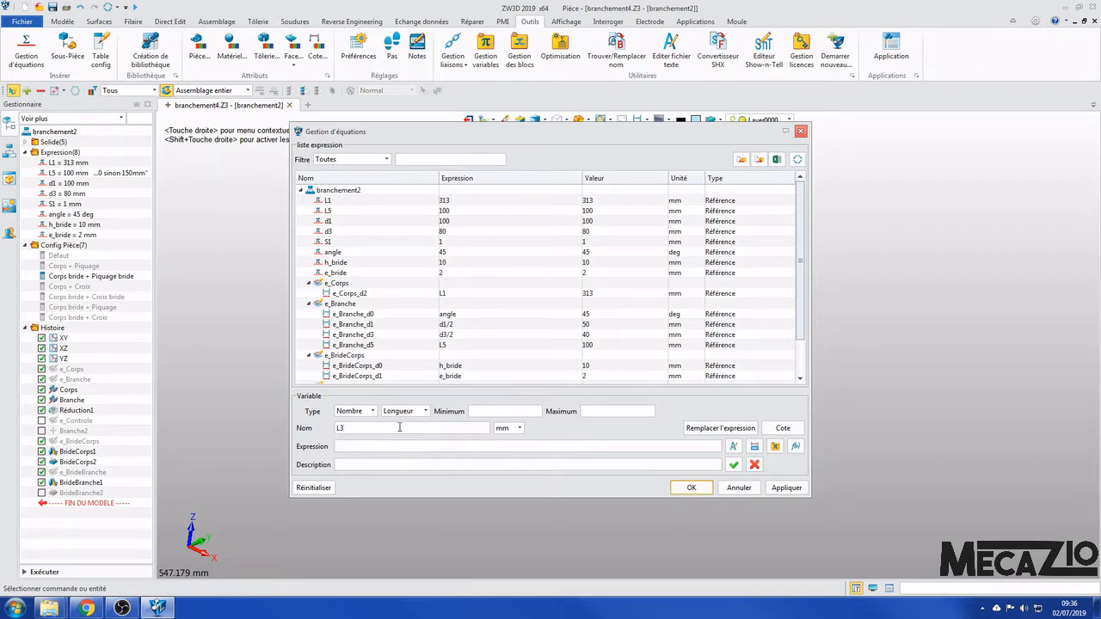
click(520, 428)
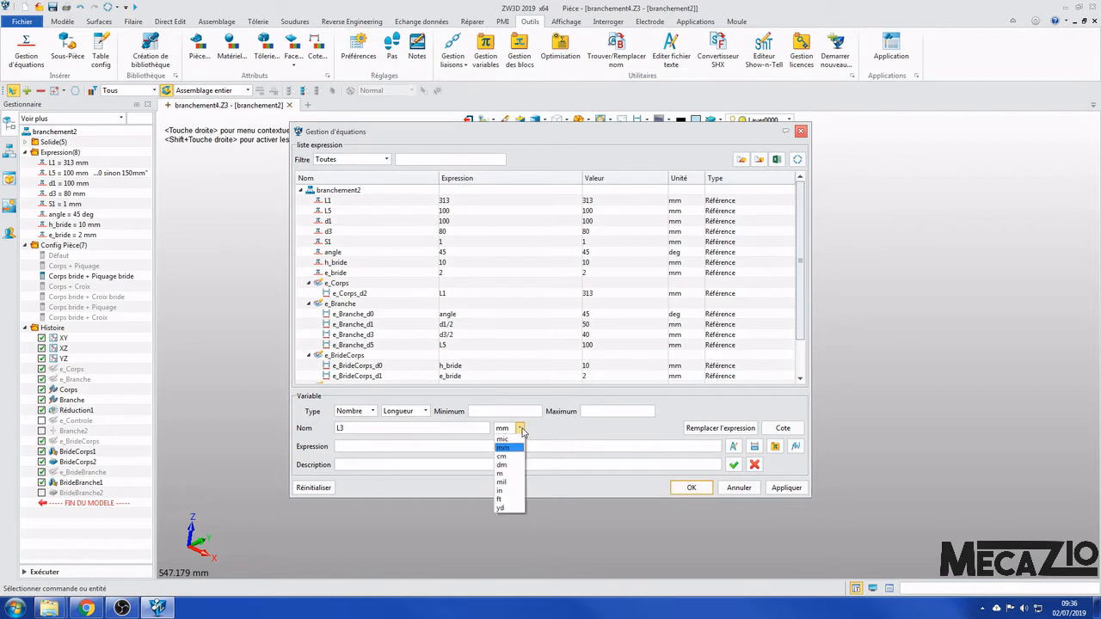
click(521, 429)
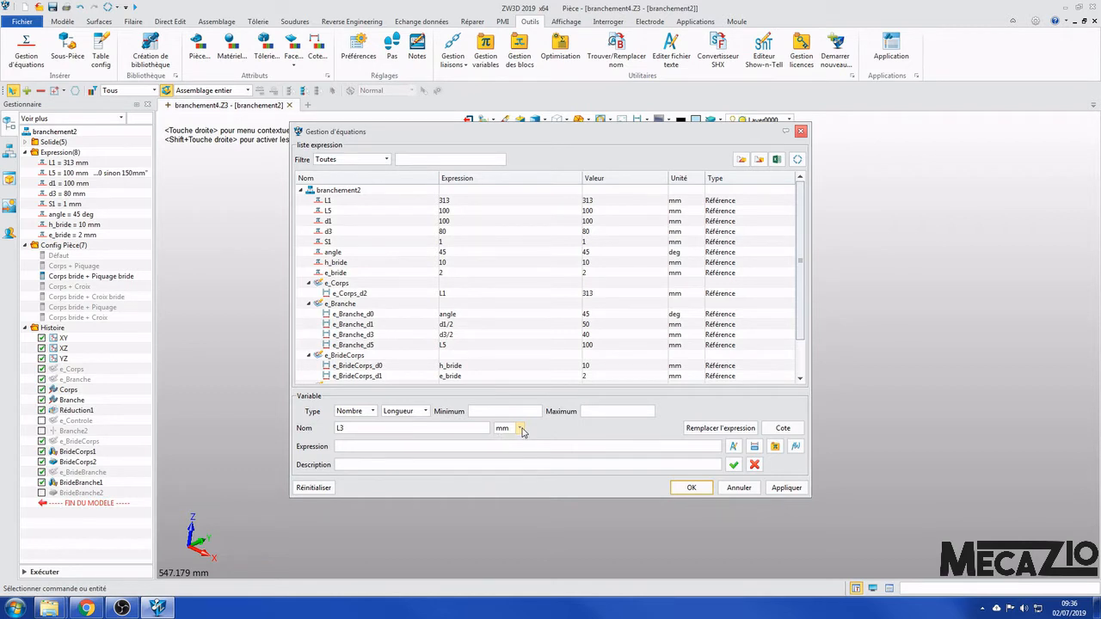
click(372, 412)
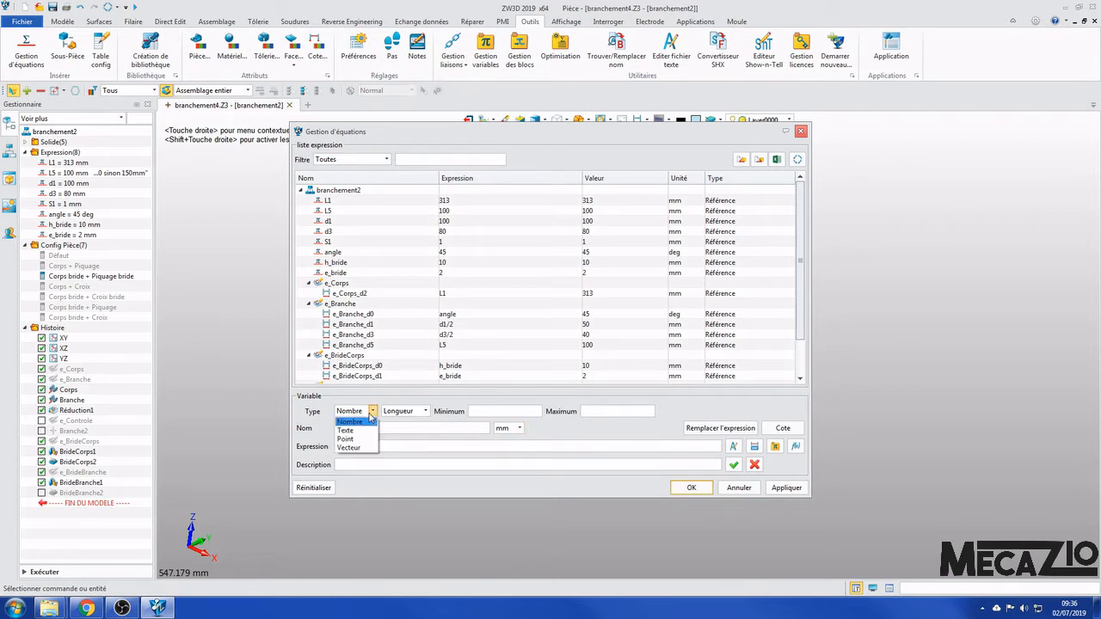
click(371, 414)
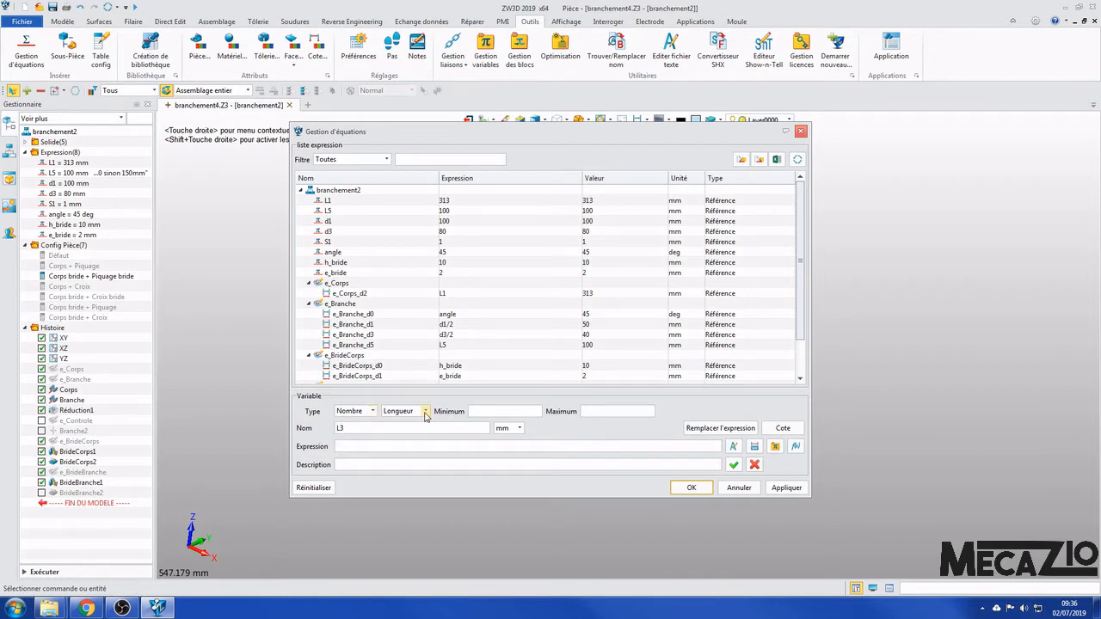
click(424, 413)
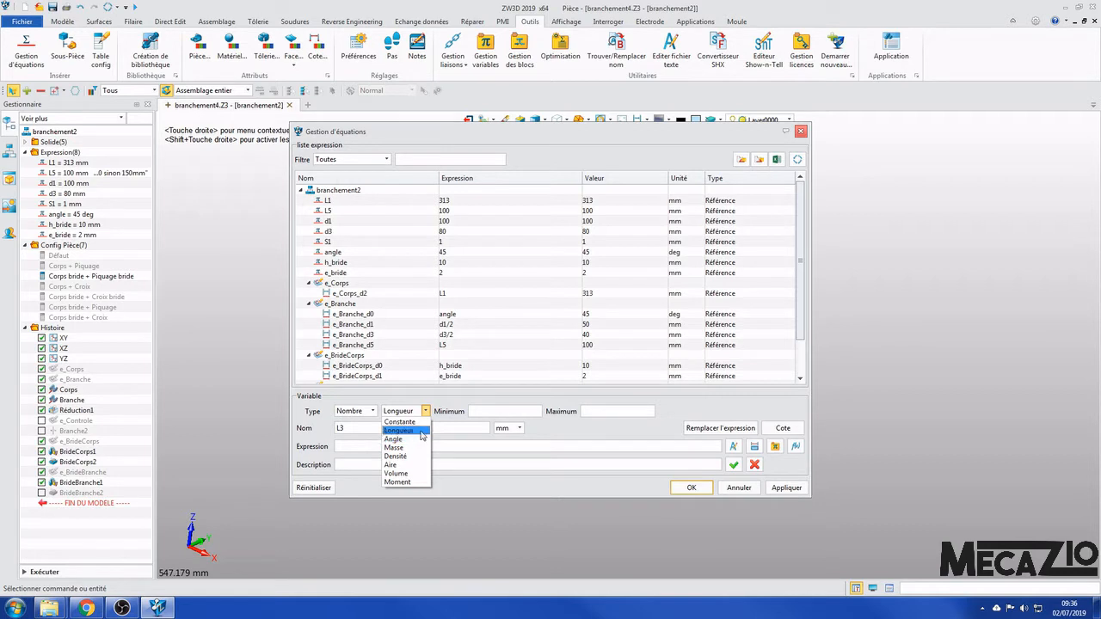
click(420, 431)
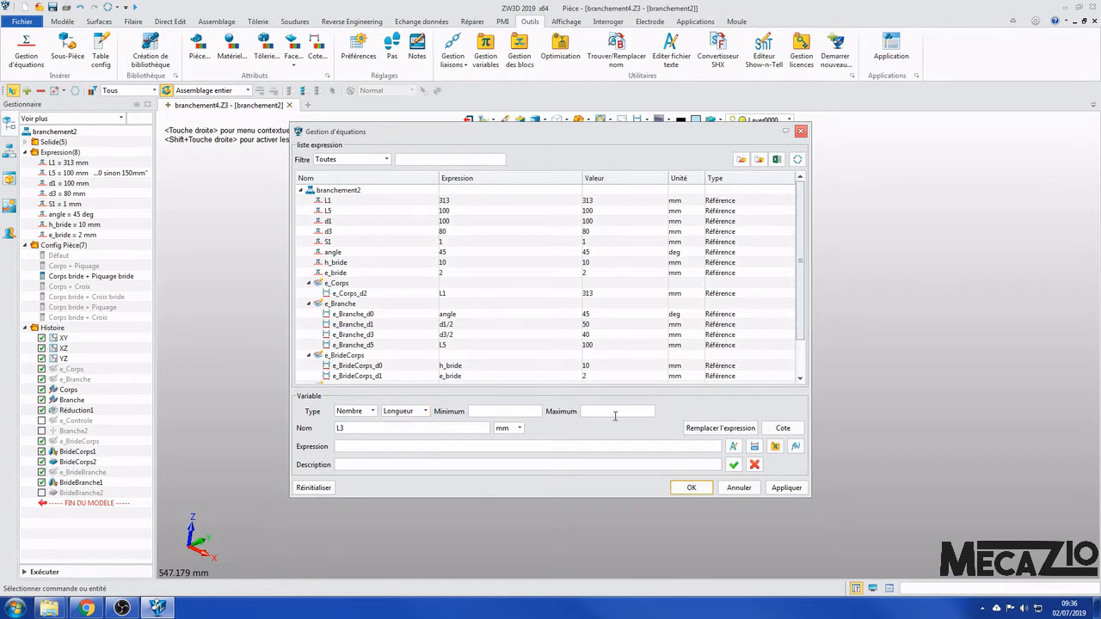
click(520, 429)
click(505, 448)
- Give L3 the expression 500 and the description "commentaire", add it to the equation list and apply it
click(422, 447)
click(733, 465)
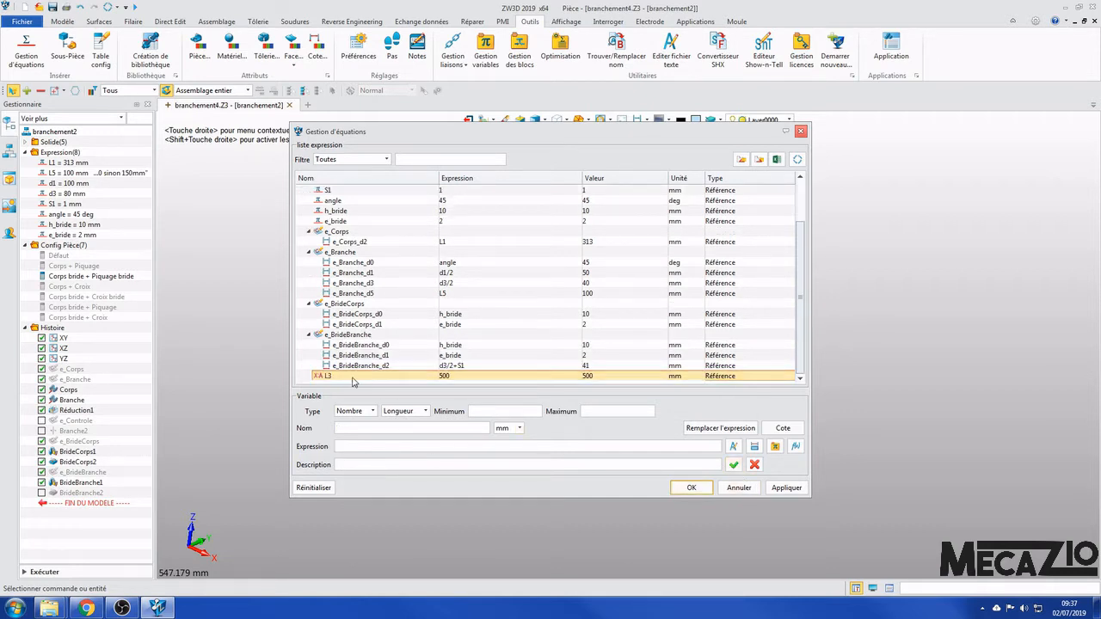
scroll(479, 336, up, 2)
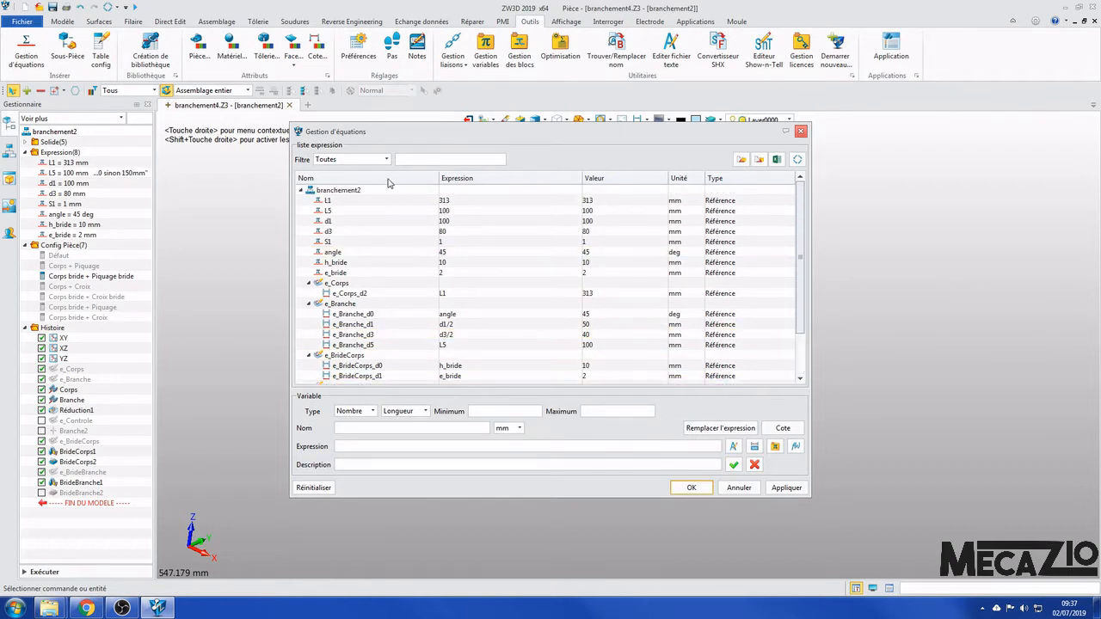
click(785, 488)
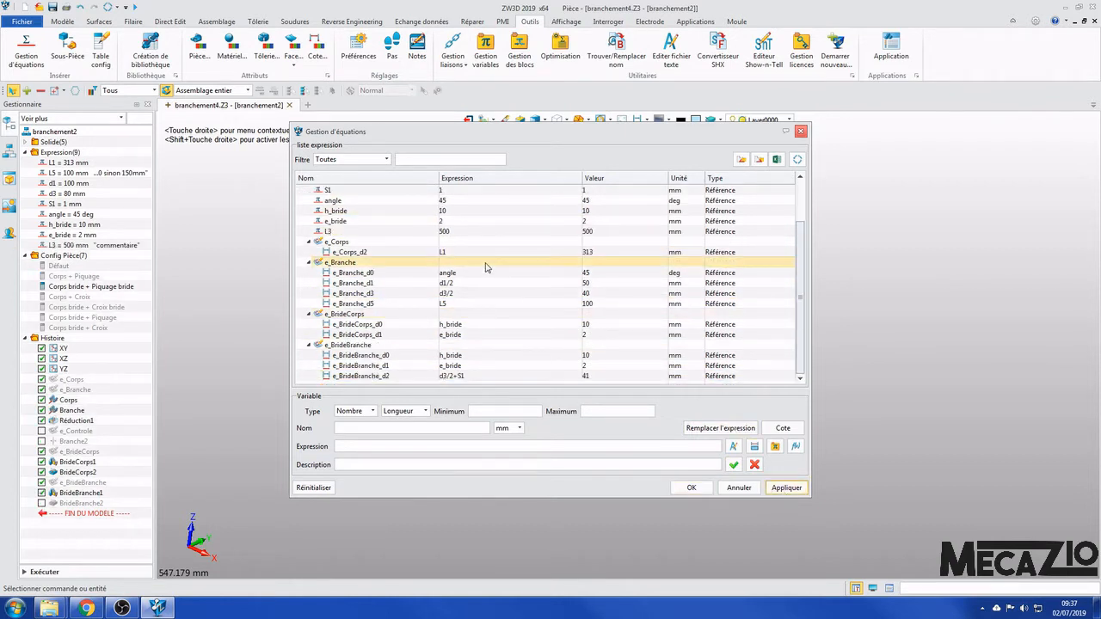
- Review the updated equation list and locate L3 both there and among the part's expressions
scroll(435, 320, down, 2)
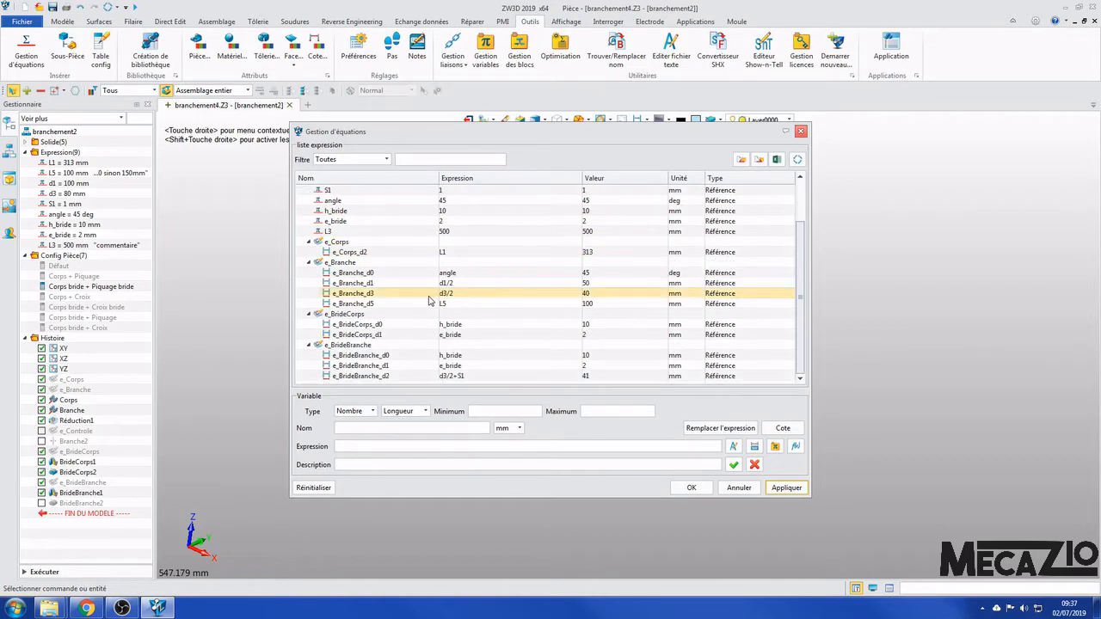
scroll(430, 306, up, 2)
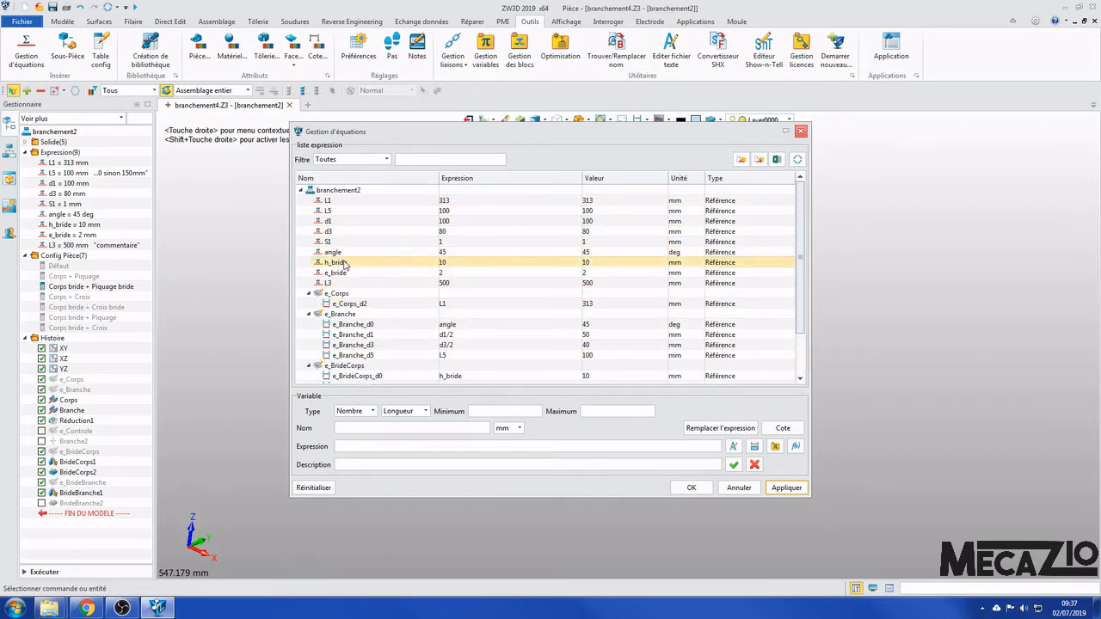
click(342, 284)
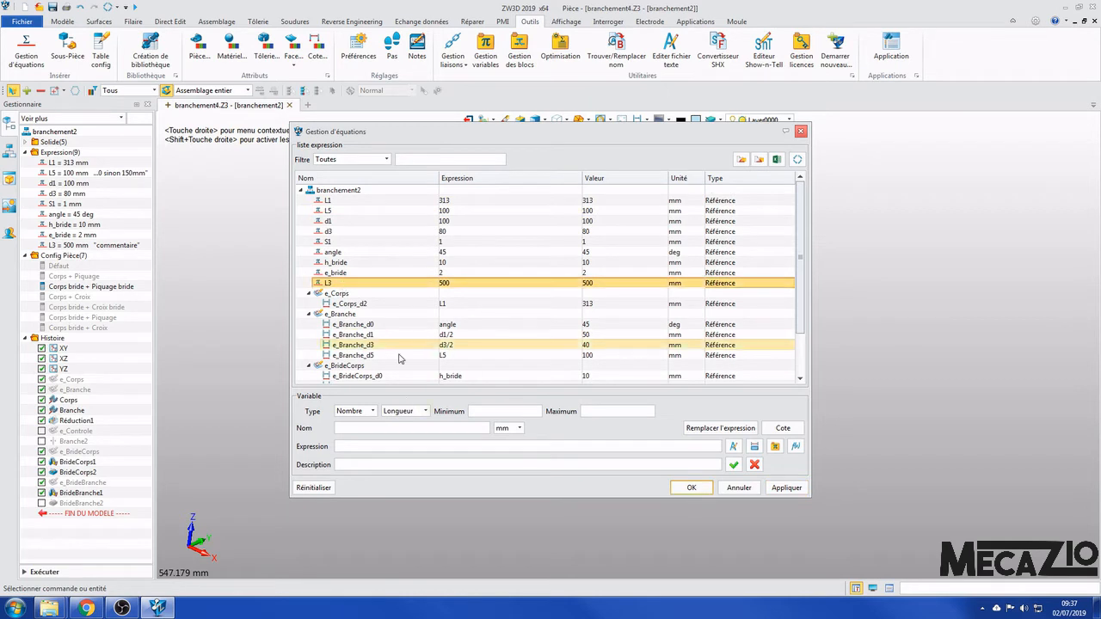
click(125, 248)
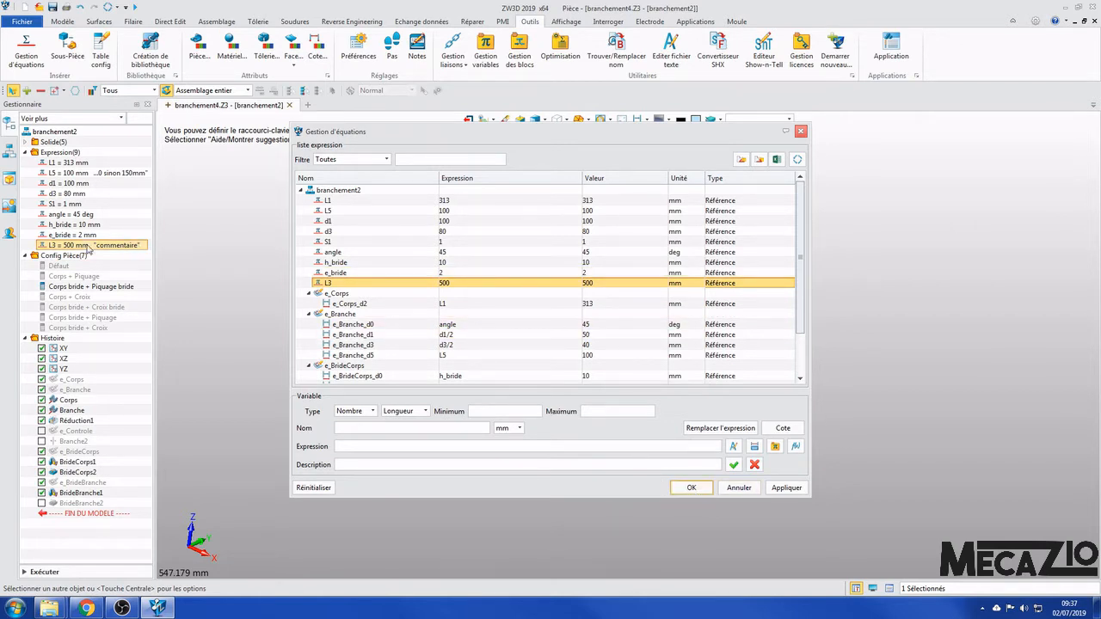
- Validate the equation manager and open the e_Branche sketch for editing
click(690, 488)
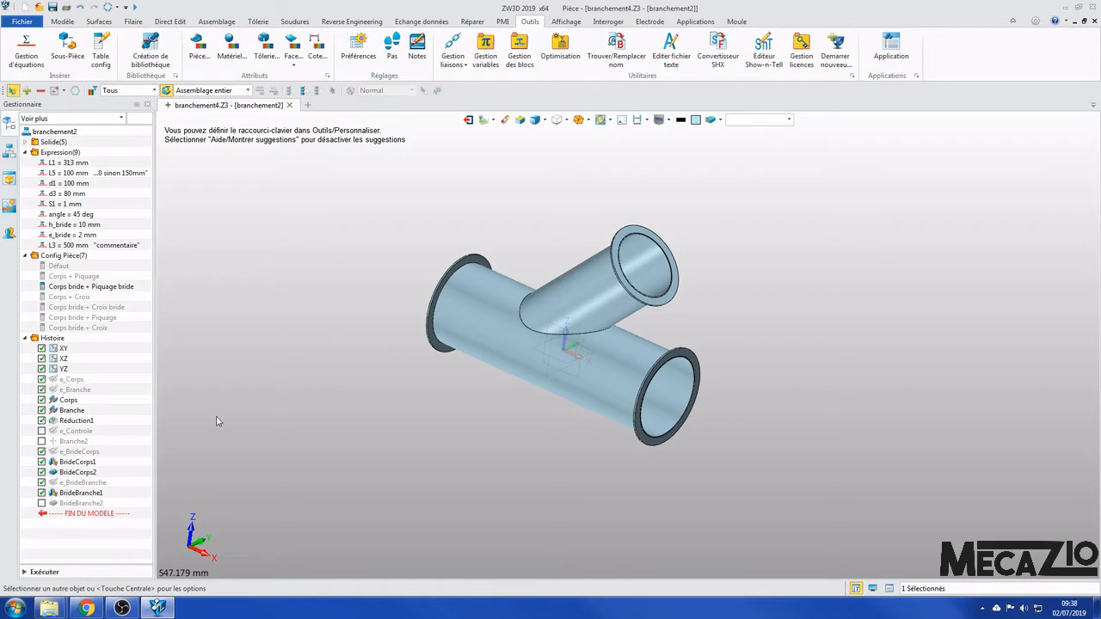
click(83, 392)
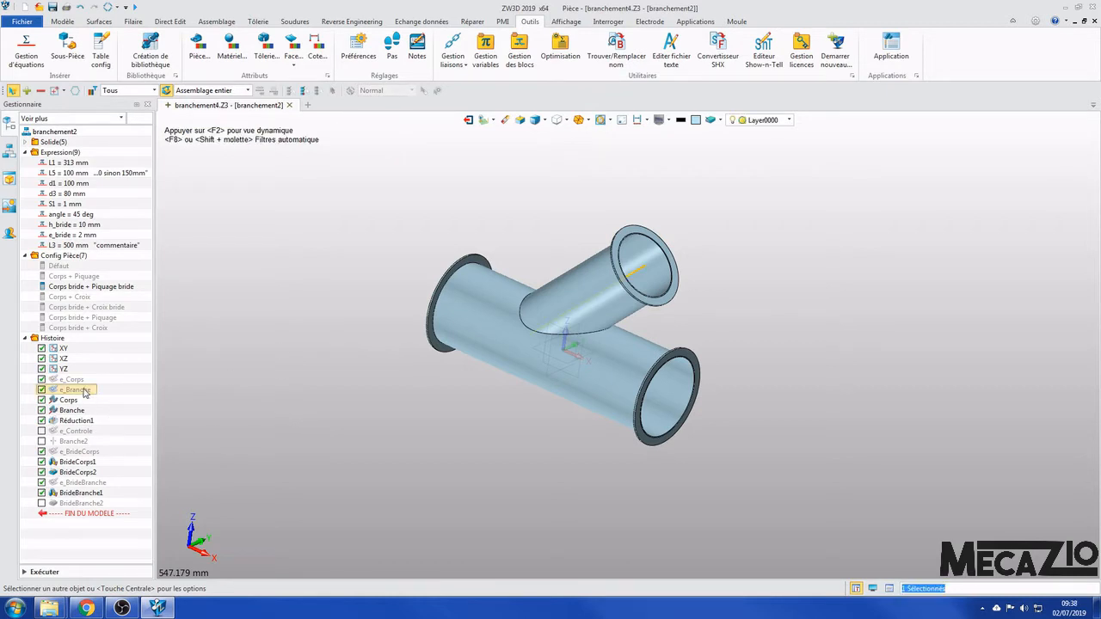
right_click(84, 393)
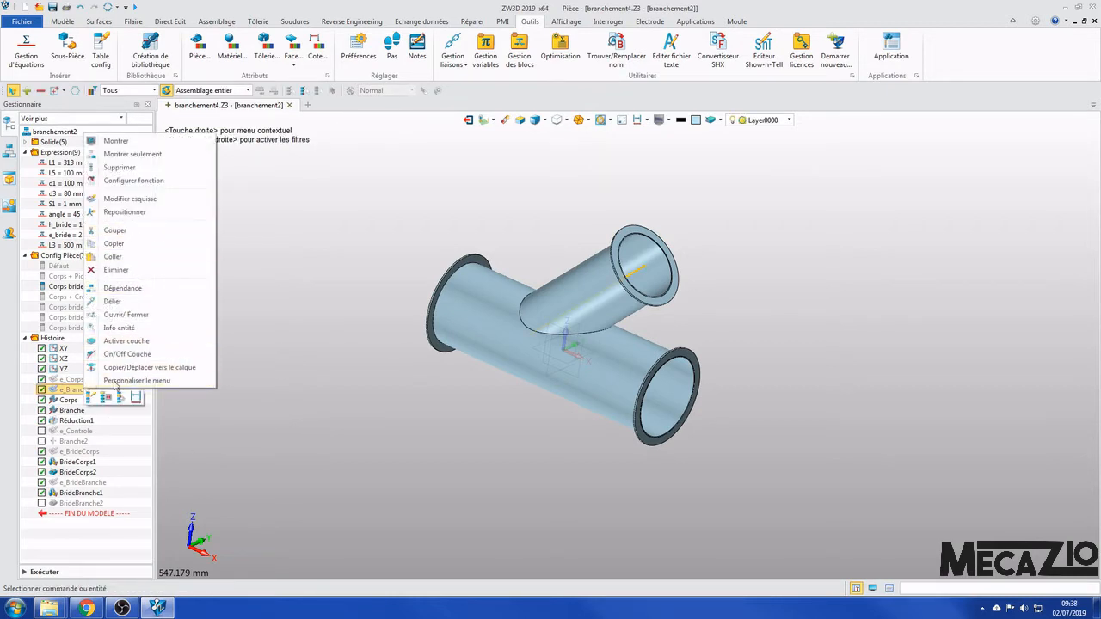
click(91, 397)
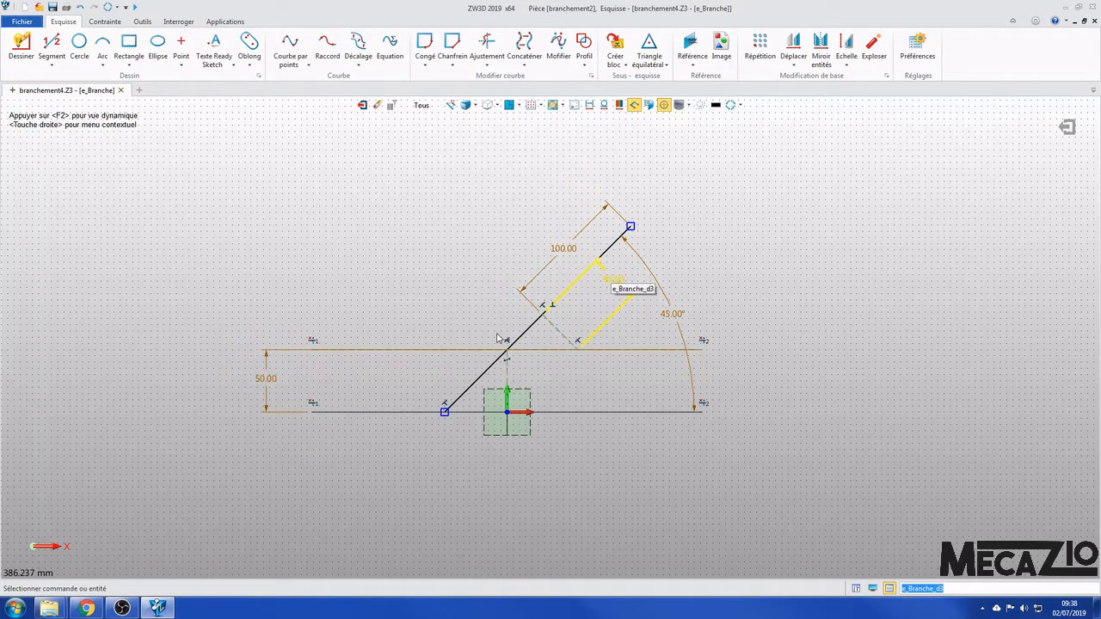
- Check the expression behind the branch length dimension e_Branche_d5, accept it, and move the dimension farther from the branch line
double_click(573, 248)
drag(687, 253, 828, 249)
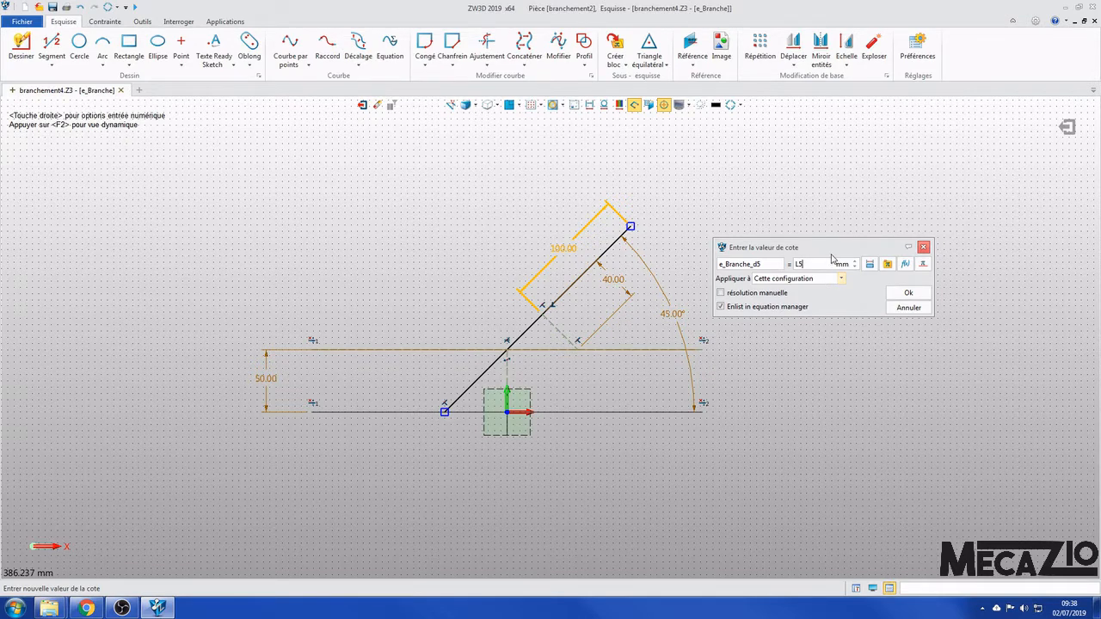
click(905, 295)
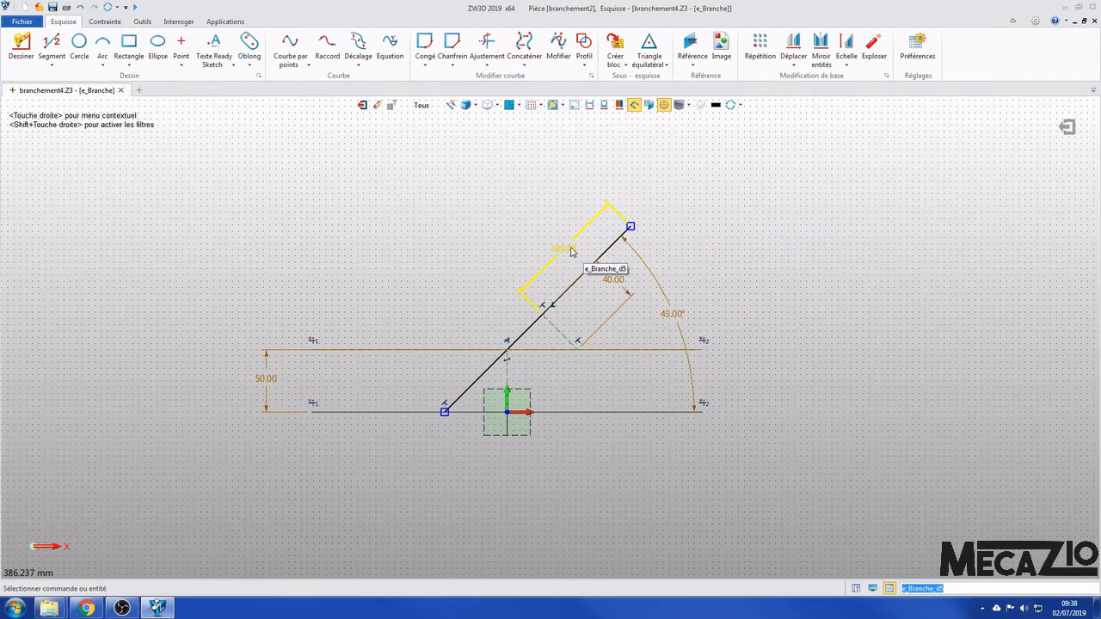
drag(574, 251, 544, 232)
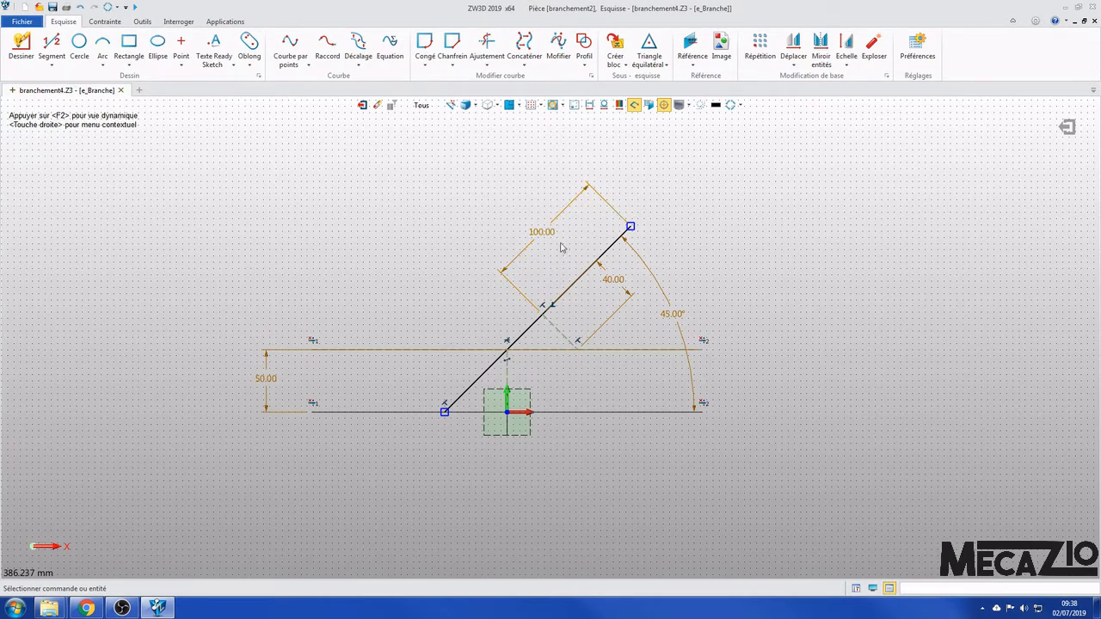
- Reopen the value of dimension e_Branche_d5 and browse the variable manager to the variables of part branchement2
double_click(549, 234)
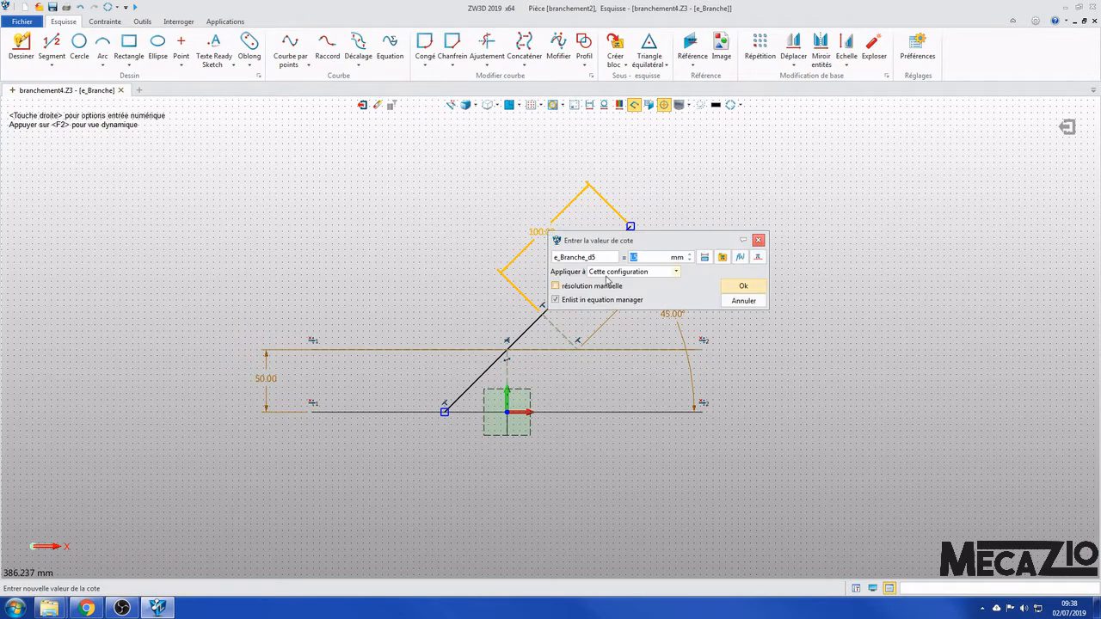
drag(674, 237, 800, 224)
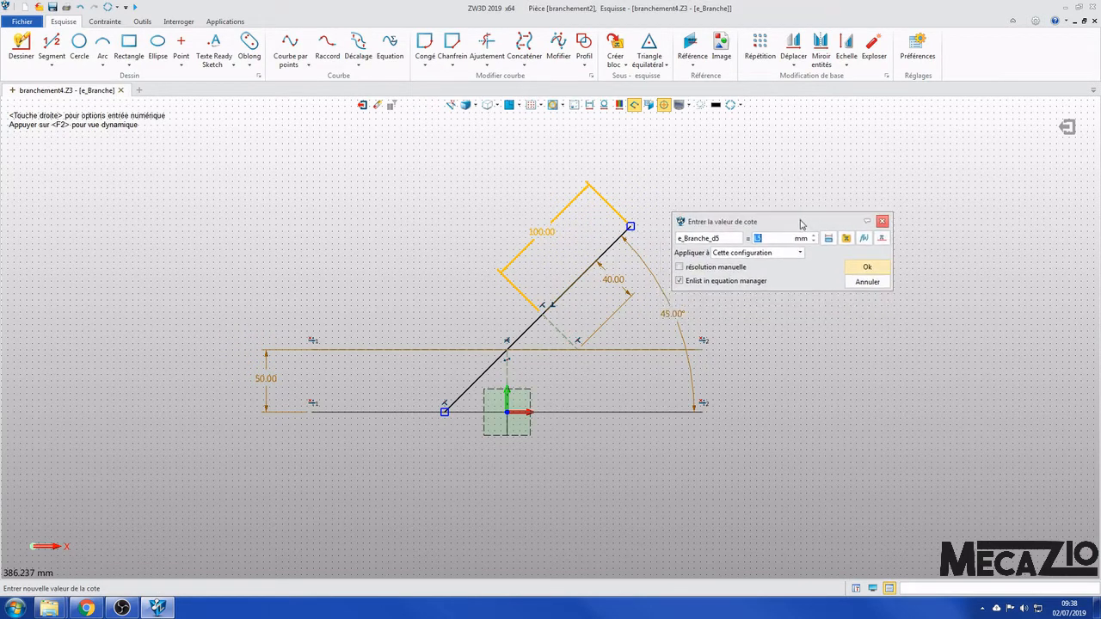
click(846, 240)
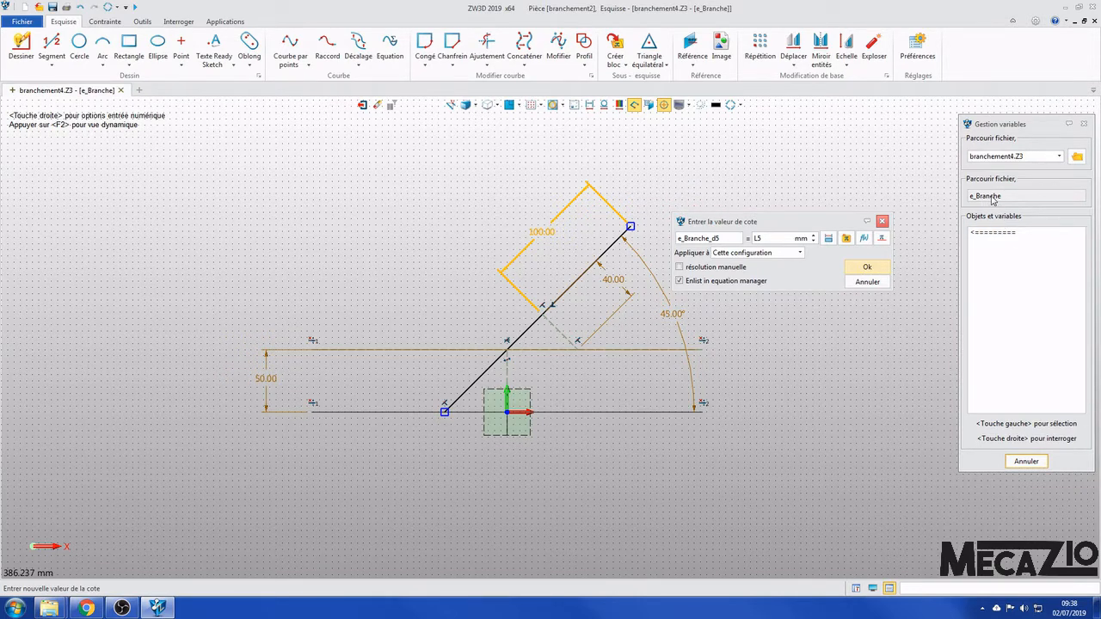
click(989, 239)
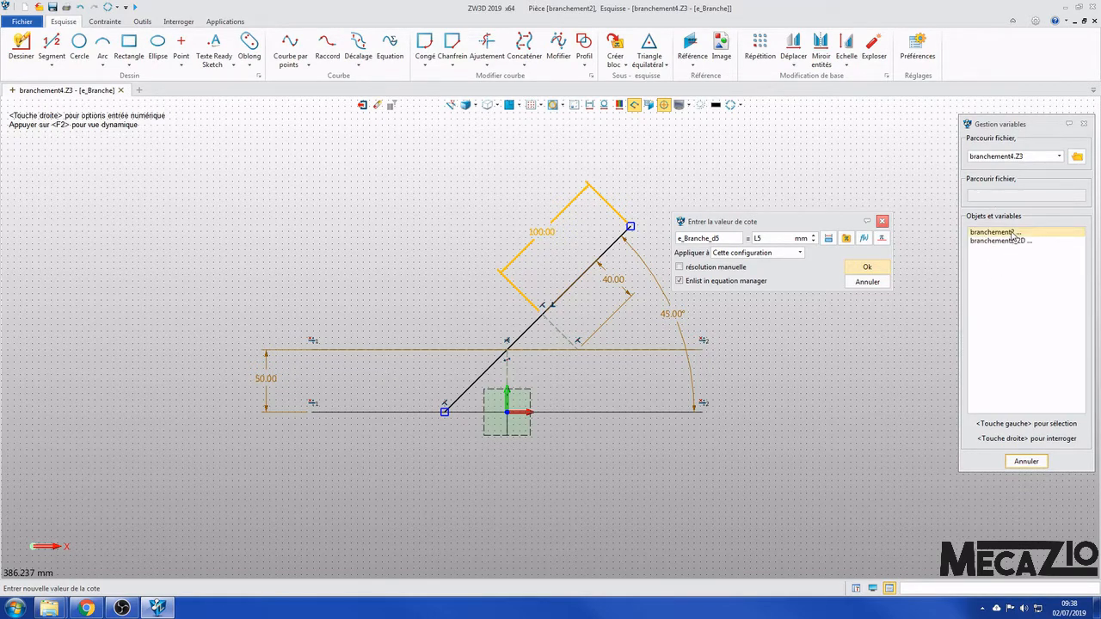
click(997, 232)
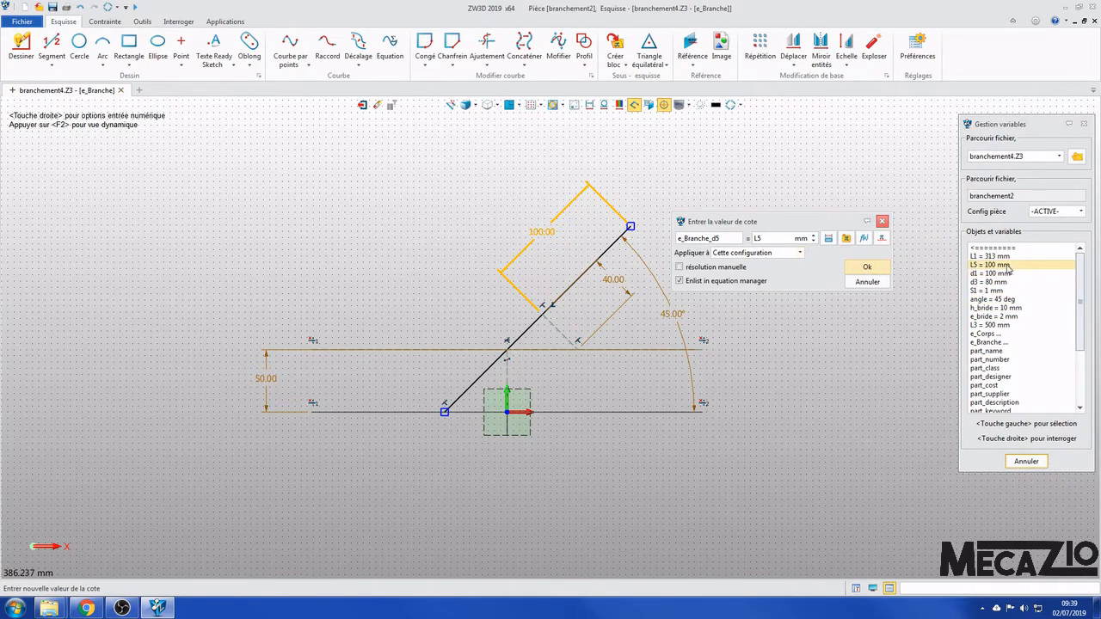
- Try inserting variables L5 and d1 from the list, keep only L5 as the dimension's expression, validate it and close the variable manager
click(997, 265)
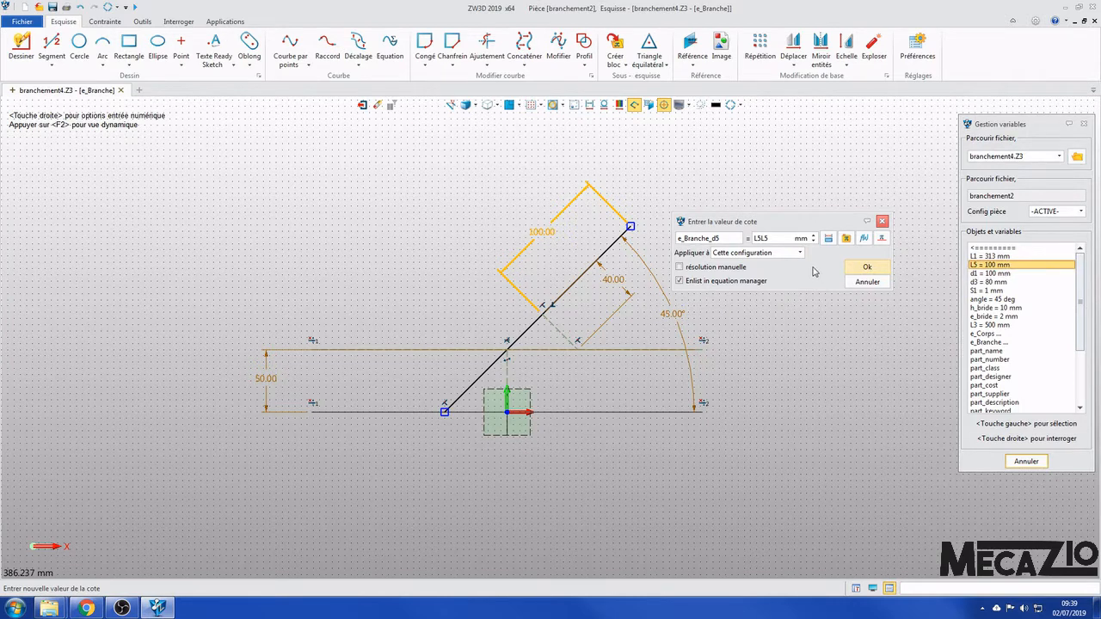
click(996, 273)
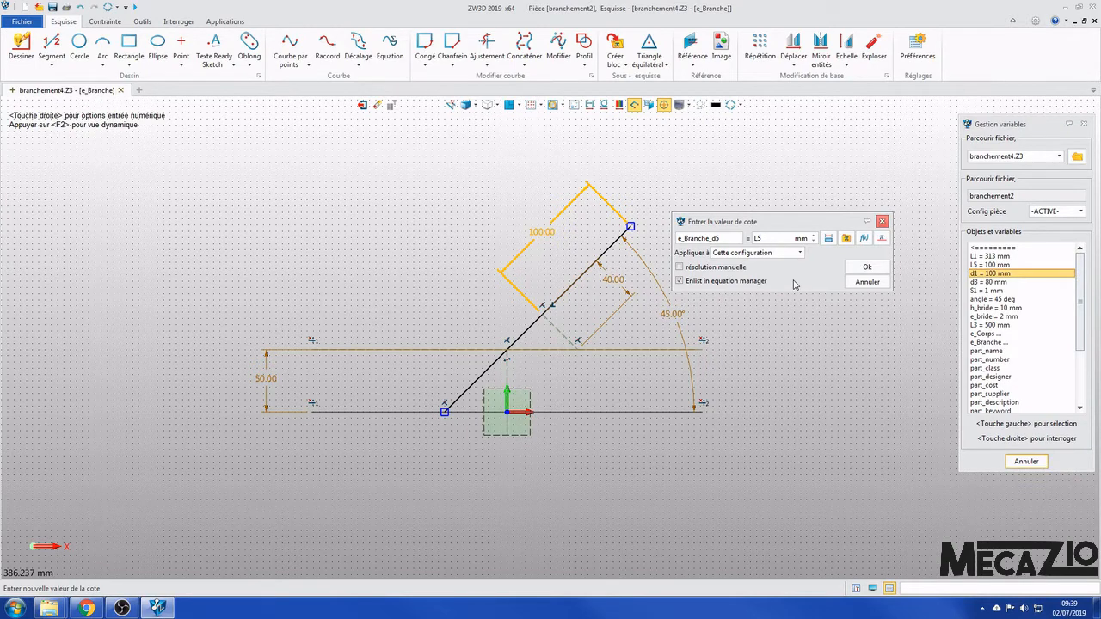
drag(1030, 125, 1017, 128)
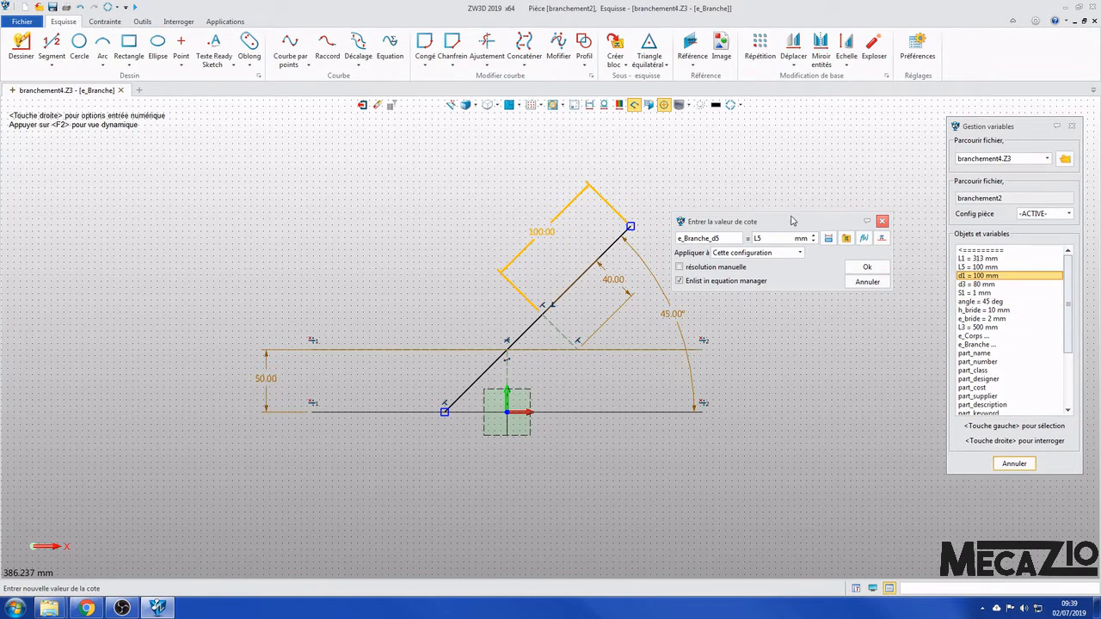
drag(793, 221, 807, 218)
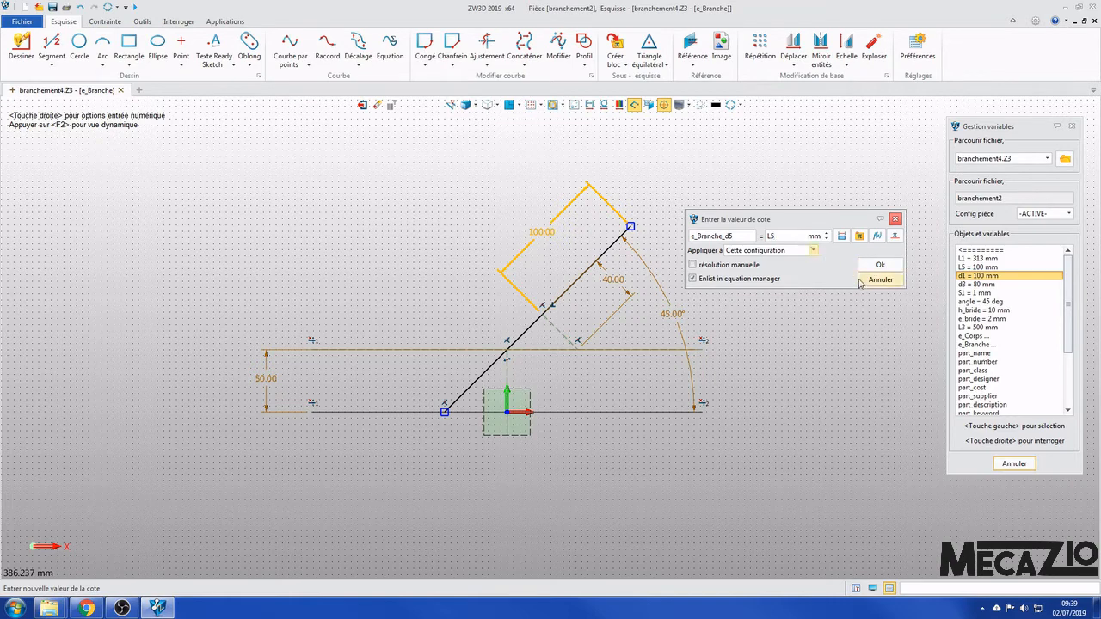
click(880, 264)
click(1071, 125)
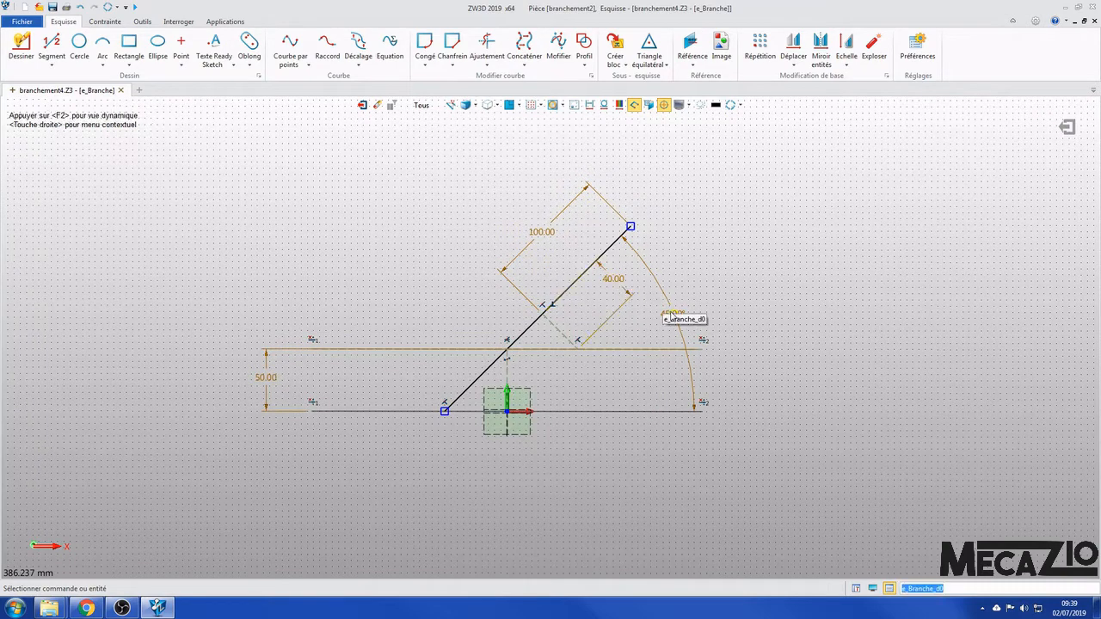
- Check the expression behind the vertical offset dimension e_Branche_d1, accept it and exit the sketch
double_click(259, 381)
click(352, 408)
drag(365, 394, 445, 451)
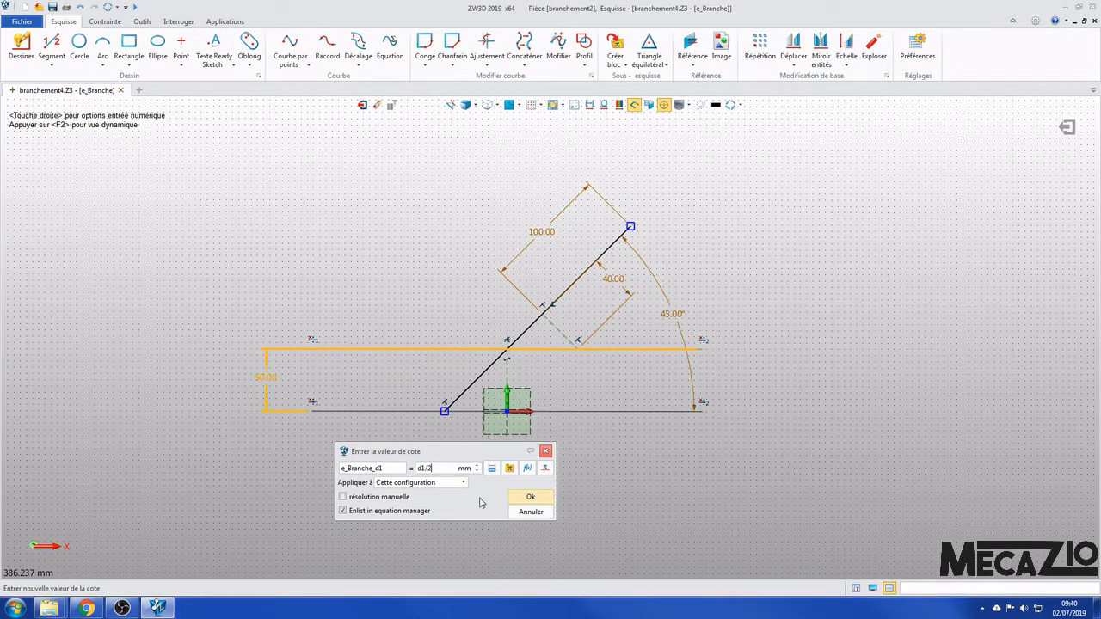
click(530, 497)
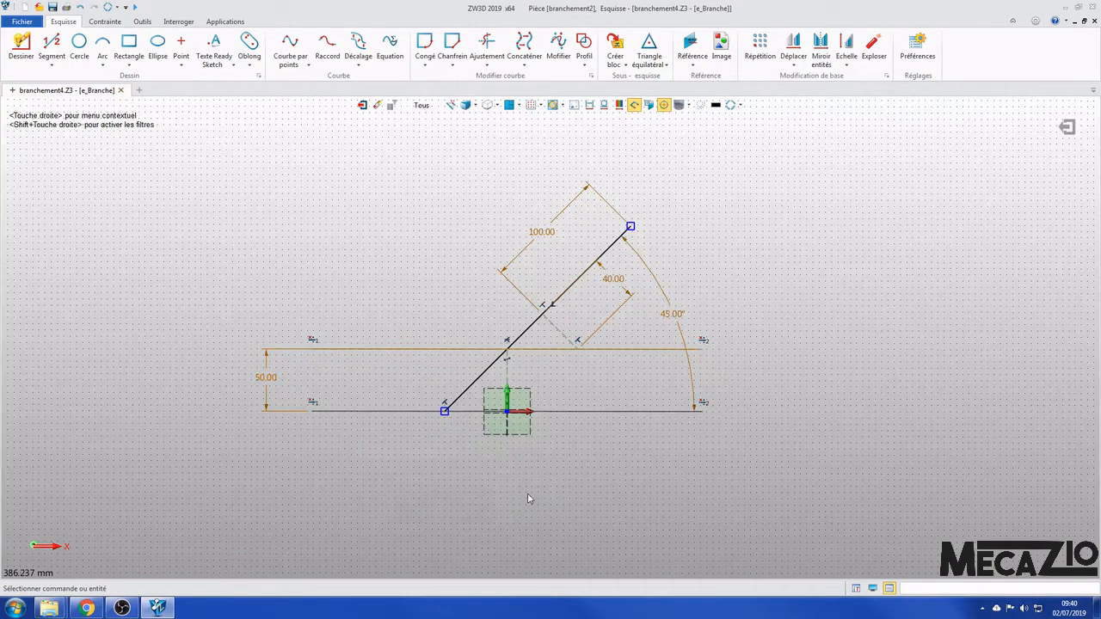
click(1066, 126)
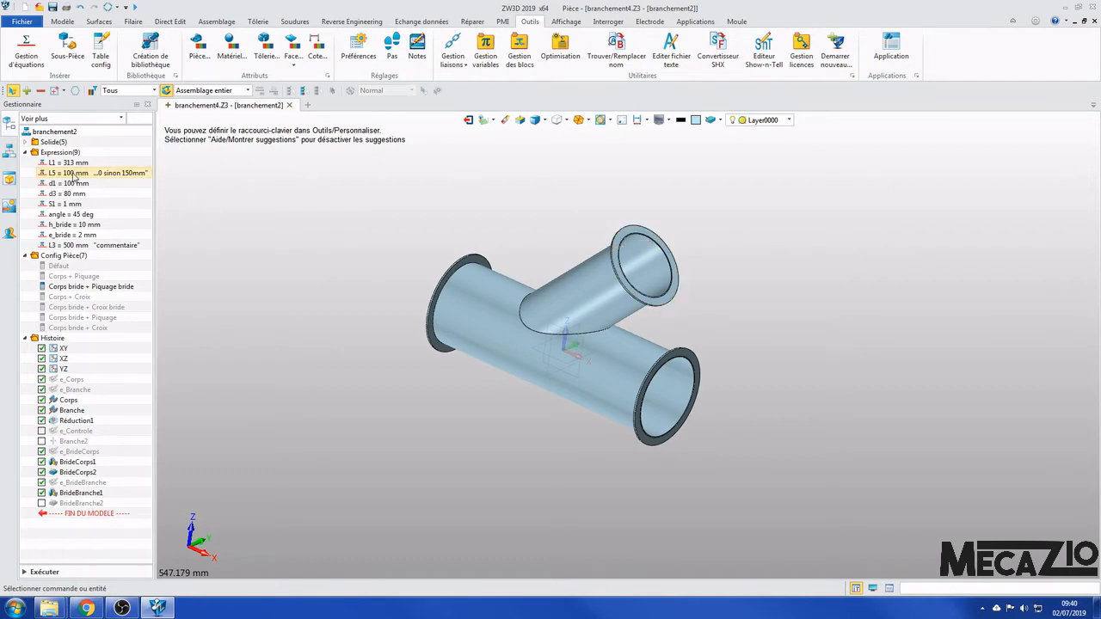
- Set the variable L5 to 200 mm and regenerate the part
double_click(75, 176)
drag(582, 269, 972, 236)
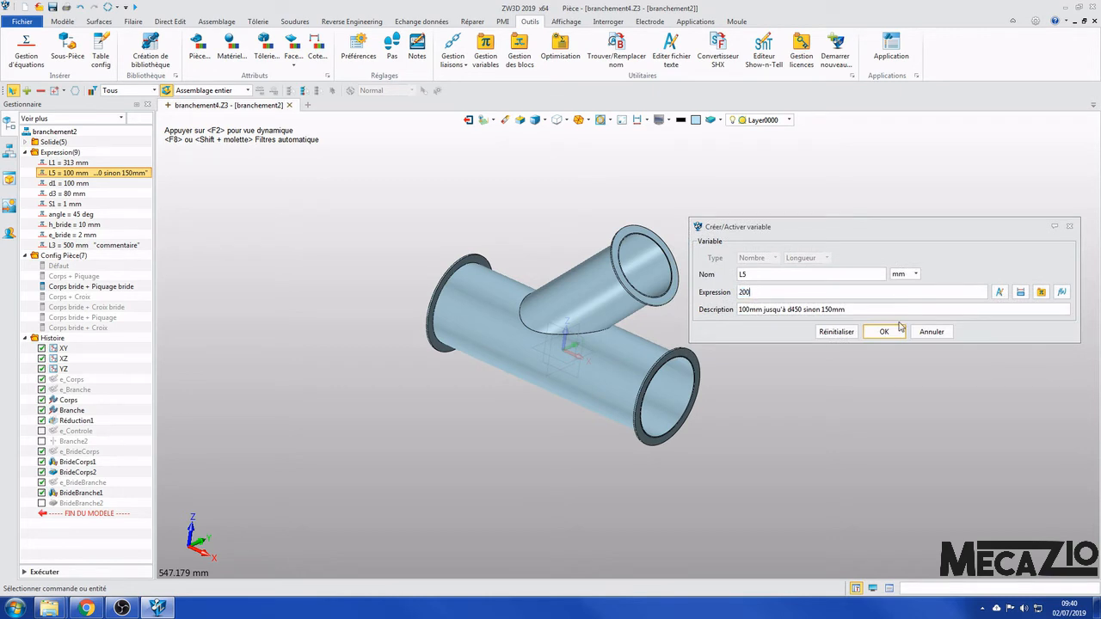
click(899, 327)
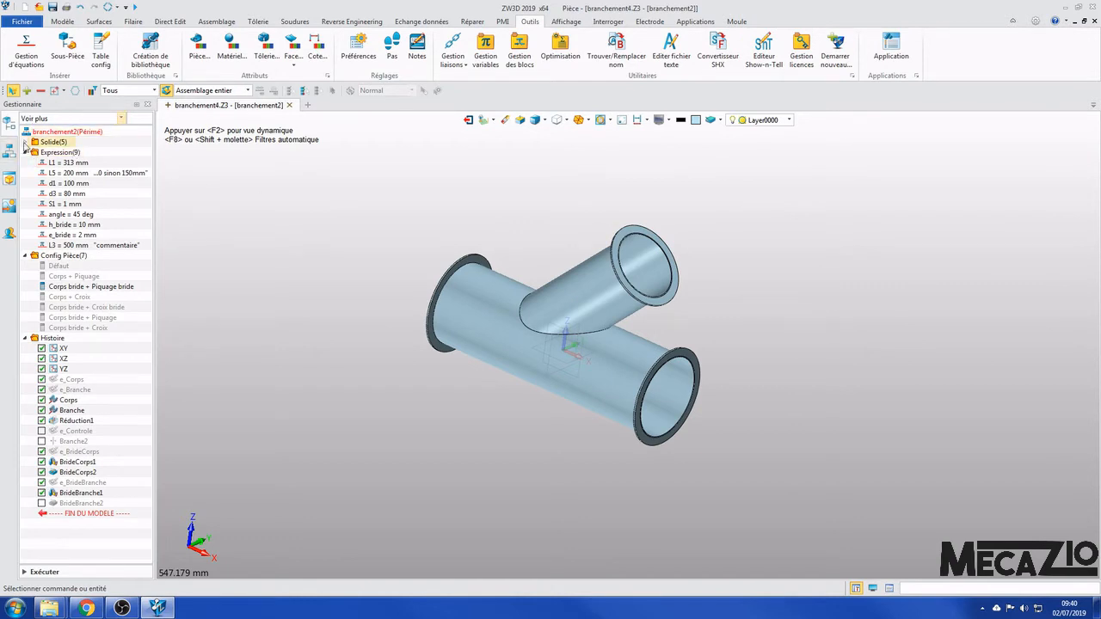
click(108, 8)
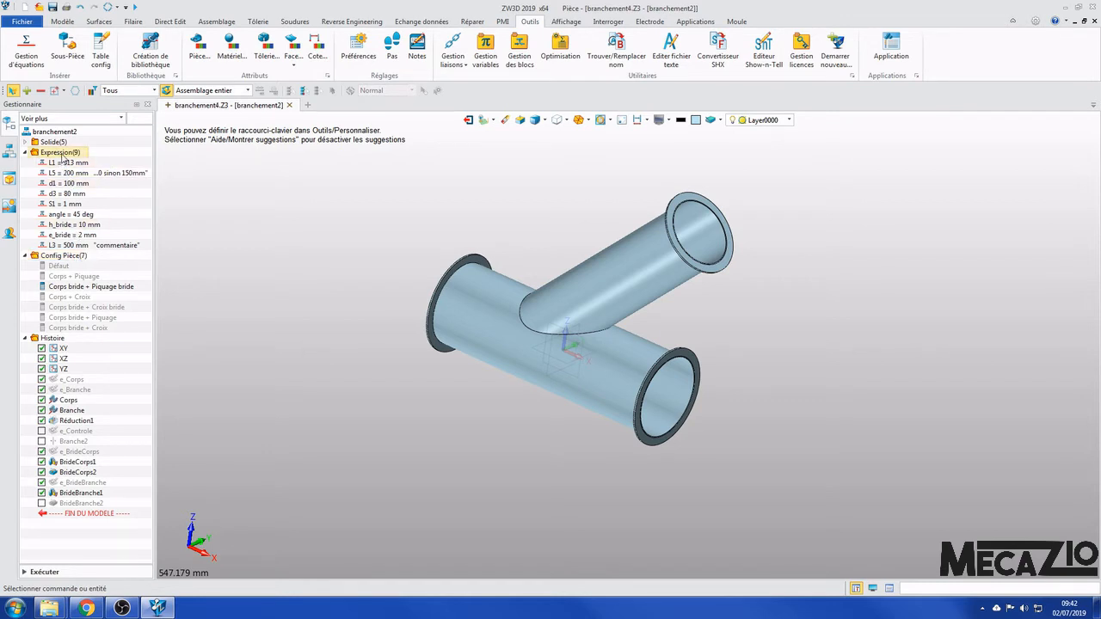
- Open the part's configuration table and widen its name column and window to show full configuration names and all feature columns
right_click(74, 257)
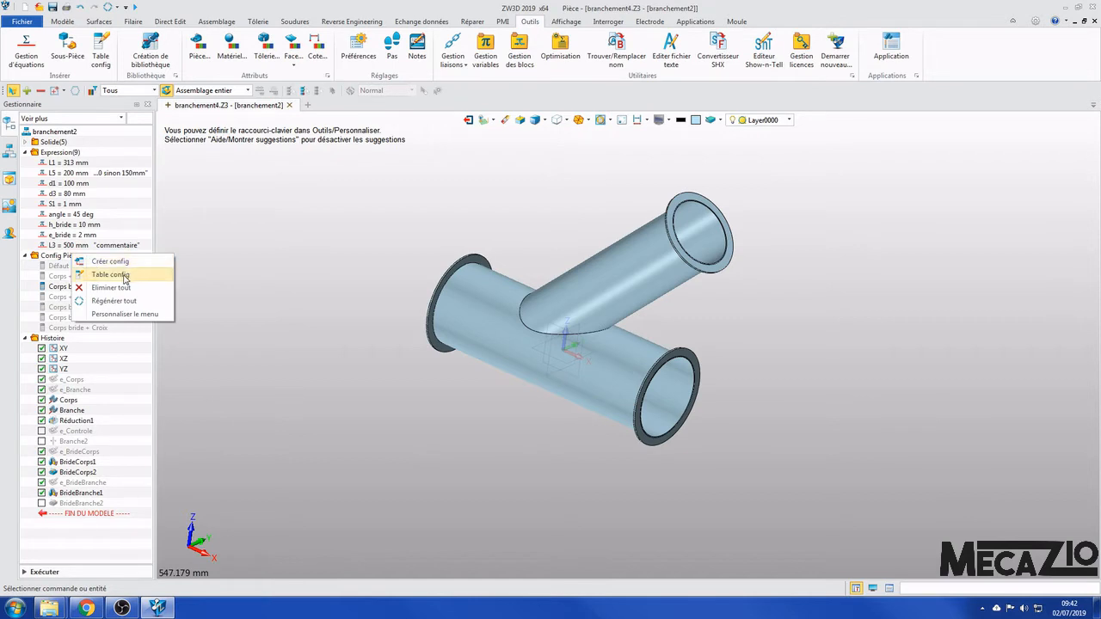
click(256, 269)
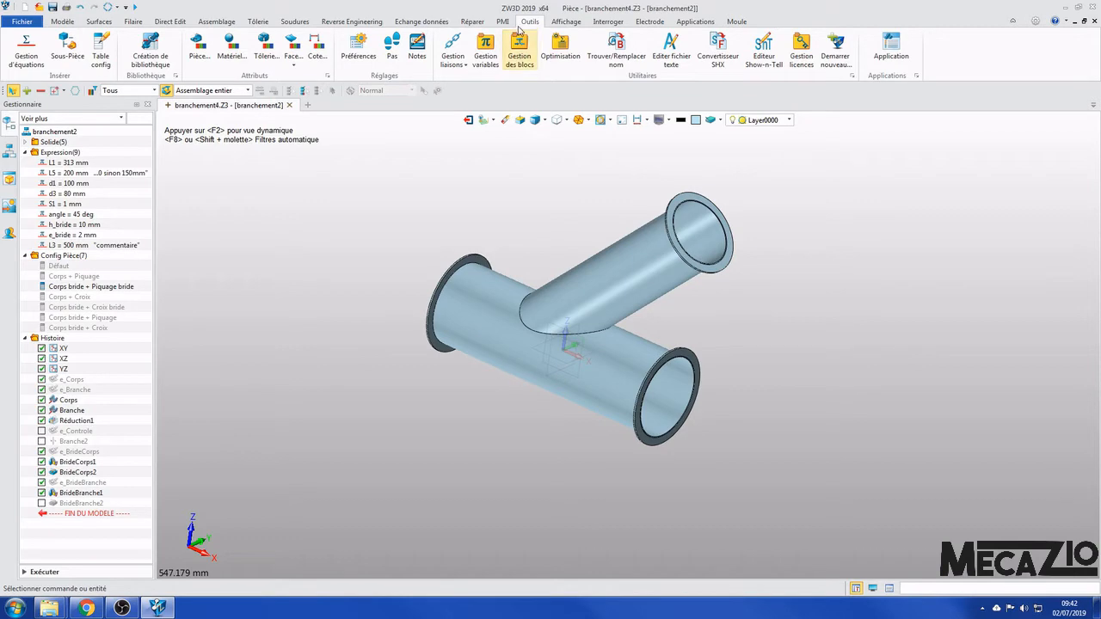
click(100, 48)
drag(515, 135, 621, 184)
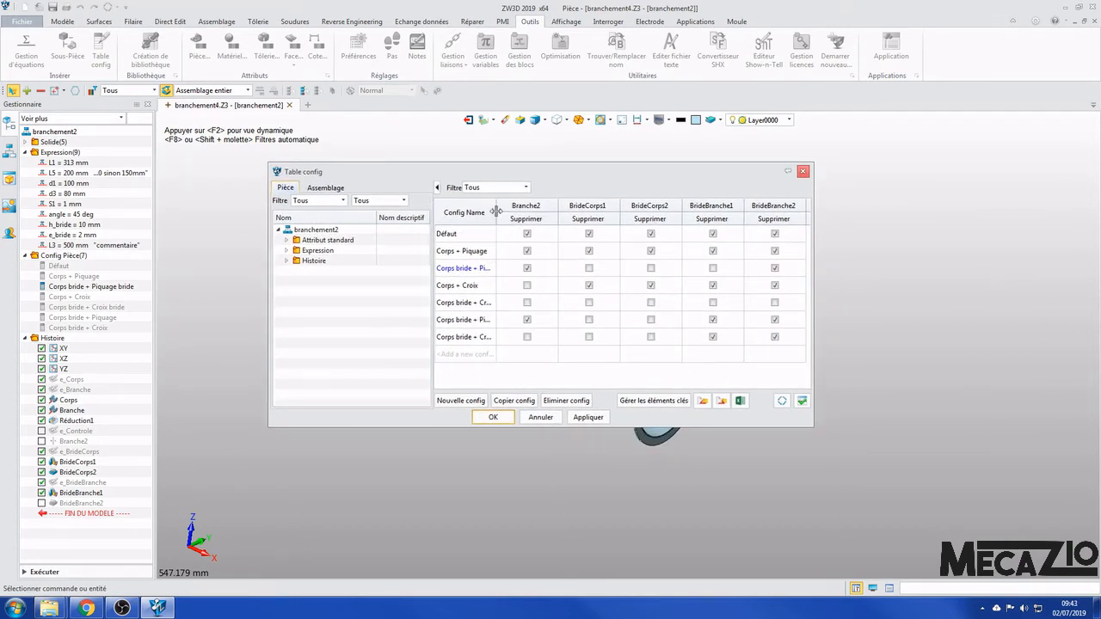
drag(495, 213, 533, 212)
click(533, 211)
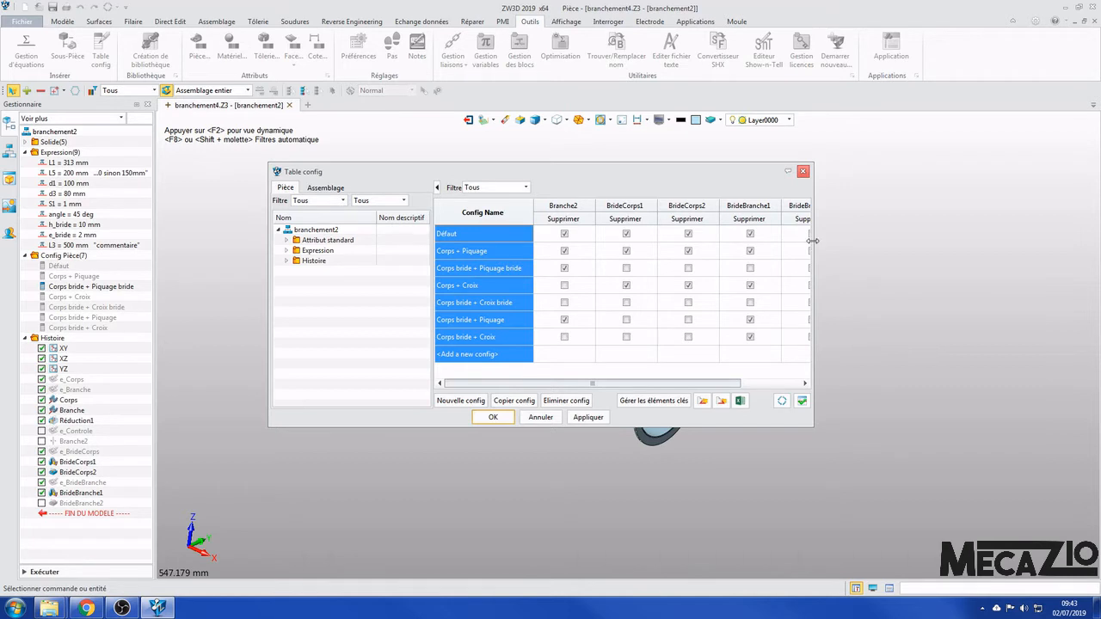
drag(811, 246, 1025, 246)
drag(898, 177, 874, 181)
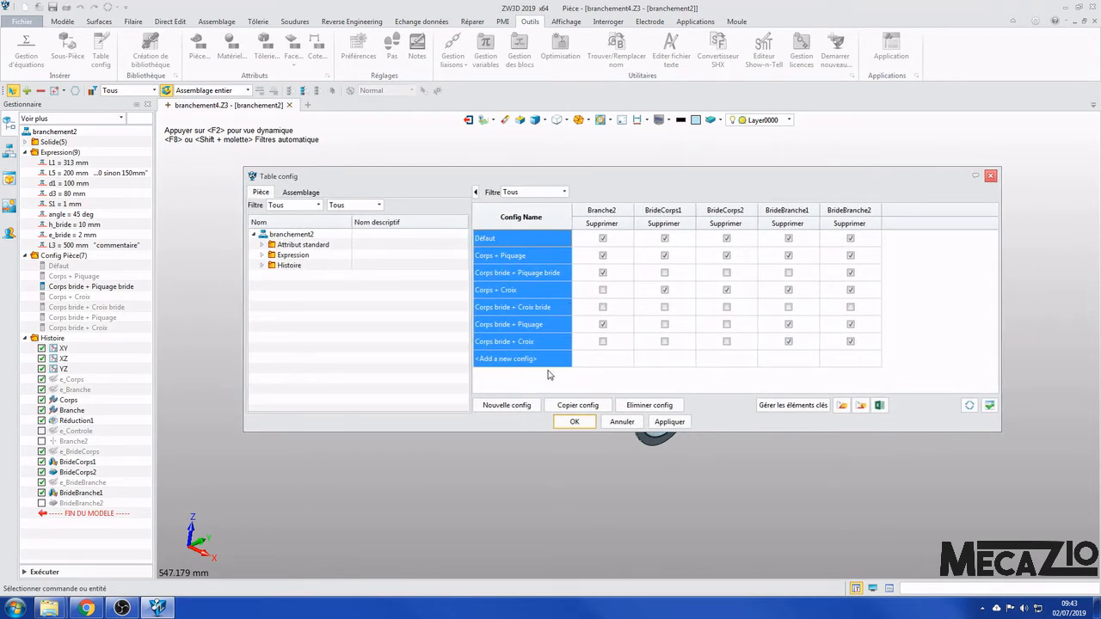
- Examine which features are suppressed in Corps + Piquage, Corps bride + Piquage bride and Corps + Croix, comparing the table with the model
click(528, 256)
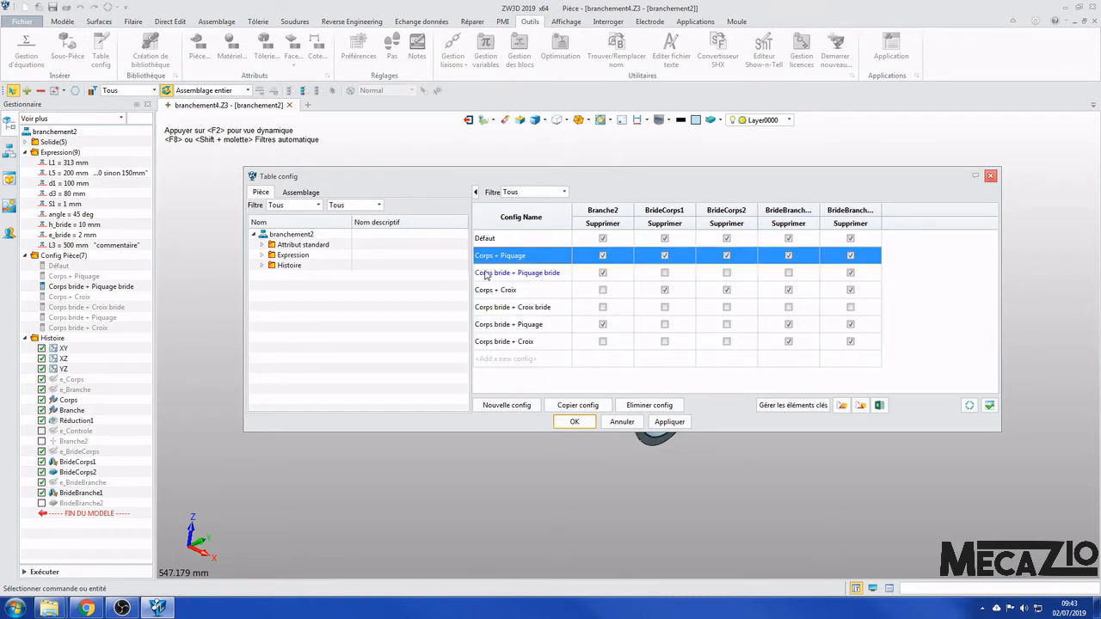
click(516, 273)
click(535, 256)
click(545, 273)
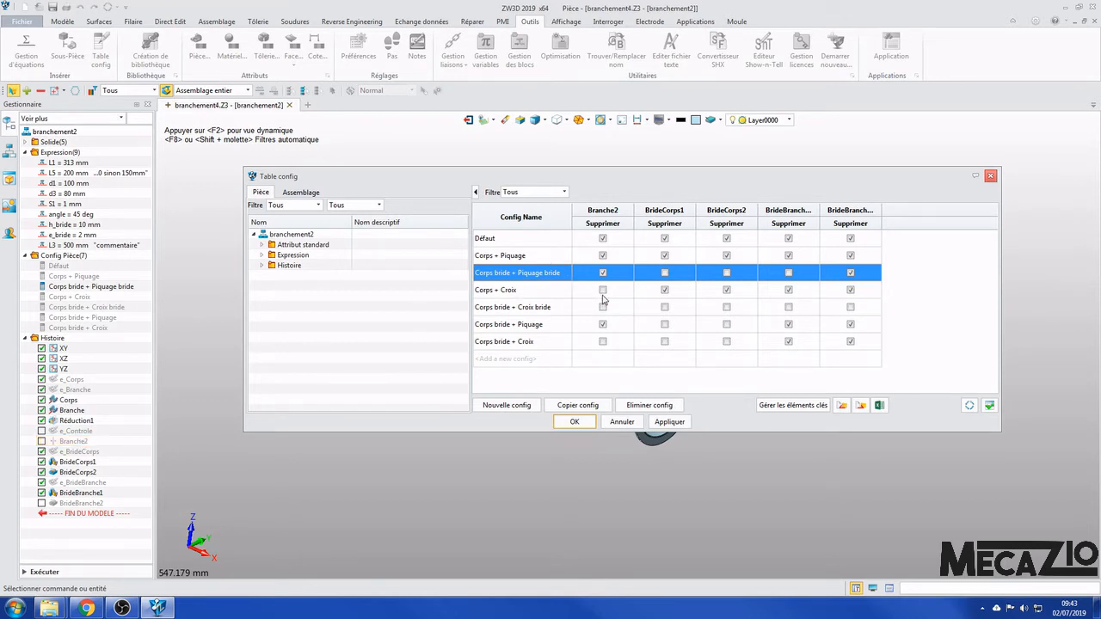
click(553, 293)
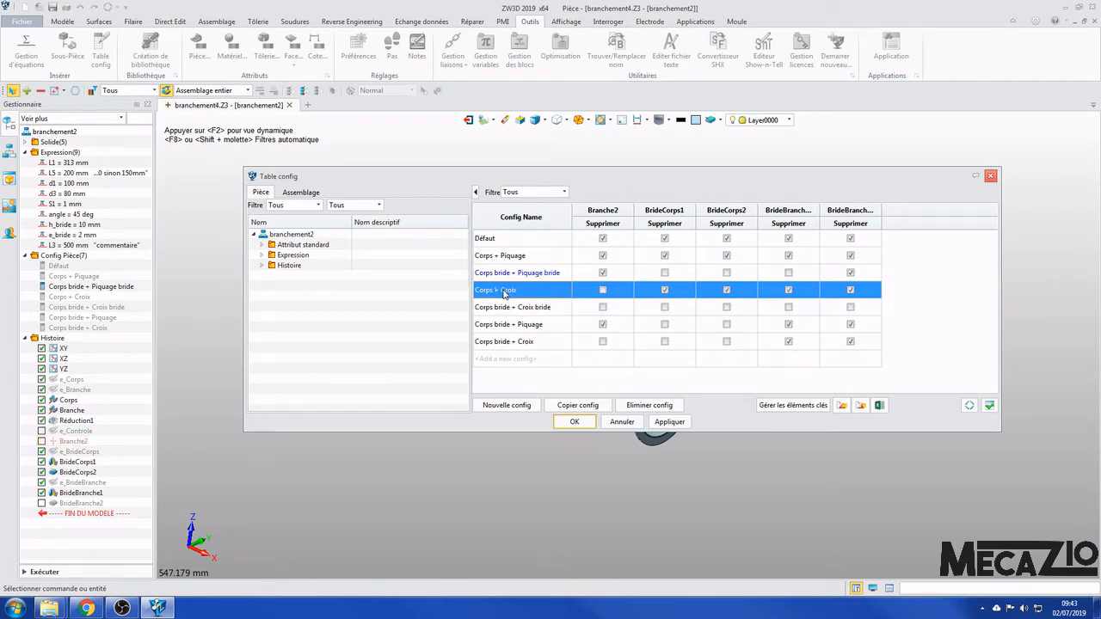
drag(610, 188, 682, 94)
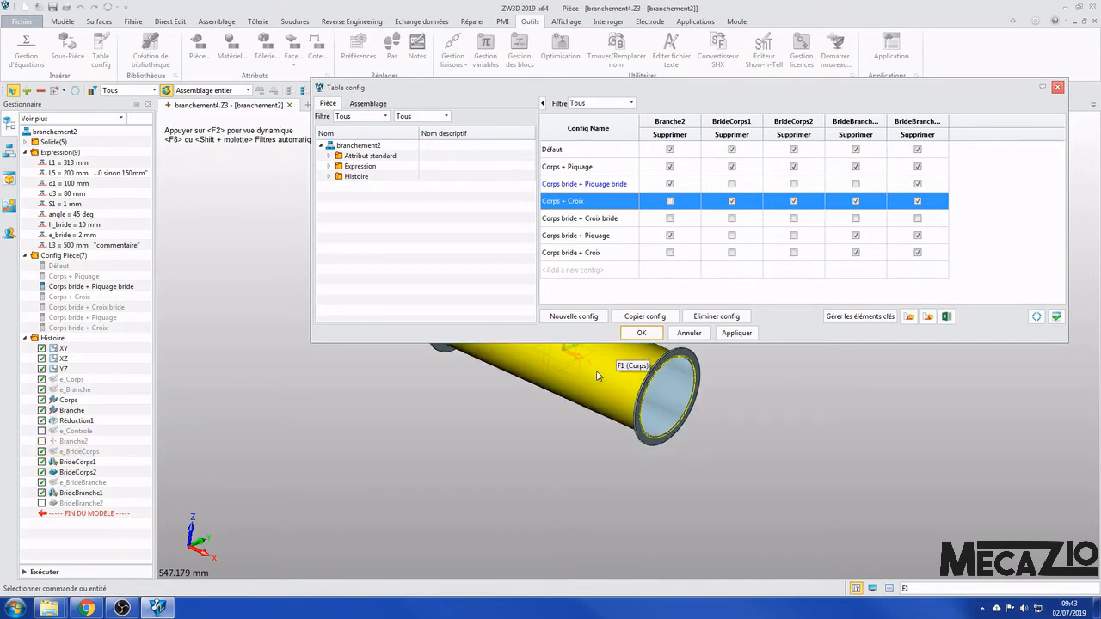
drag(739, 96, 672, 183)
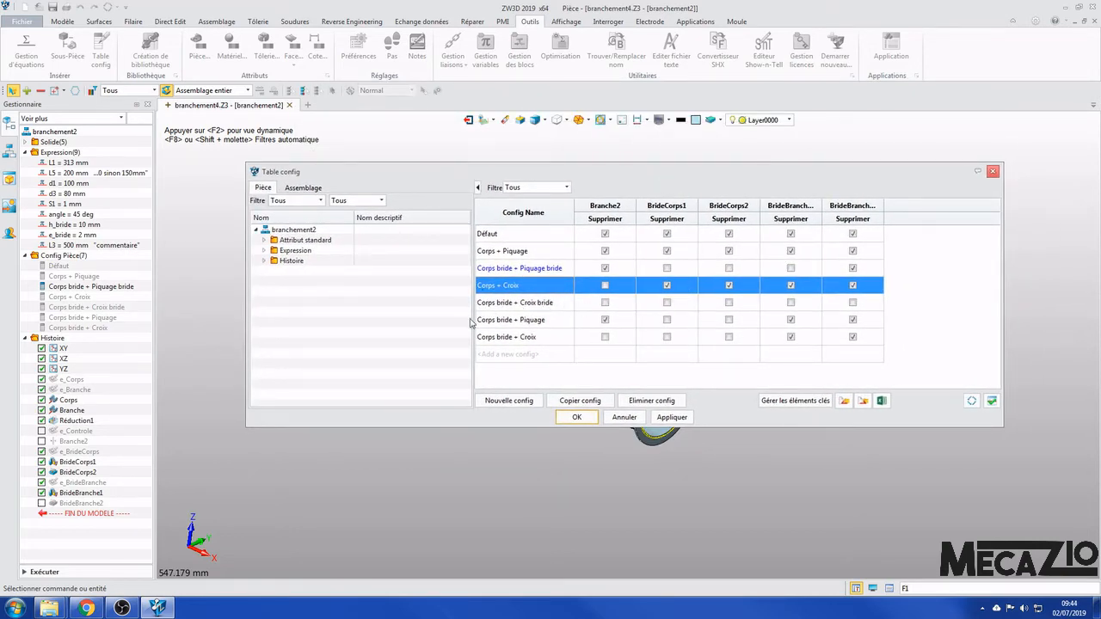
- Look through the standard attributes of branchement2 that the configuration table can control
click(264, 241)
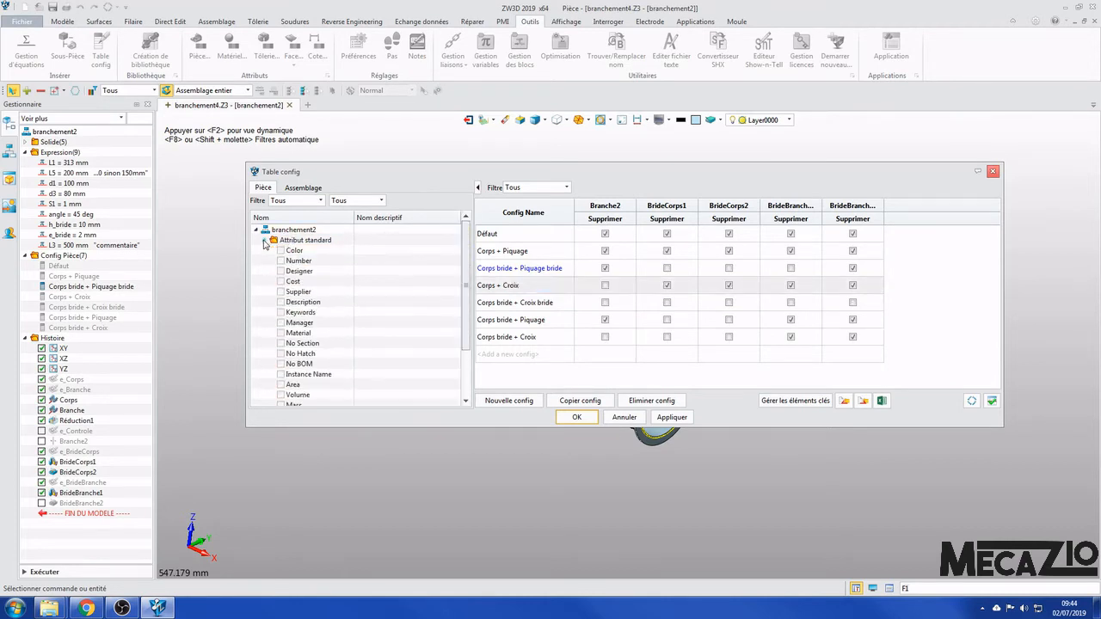
scroll(359, 288, down, 2)
scroll(322, 275, up, 2)
click(264, 242)
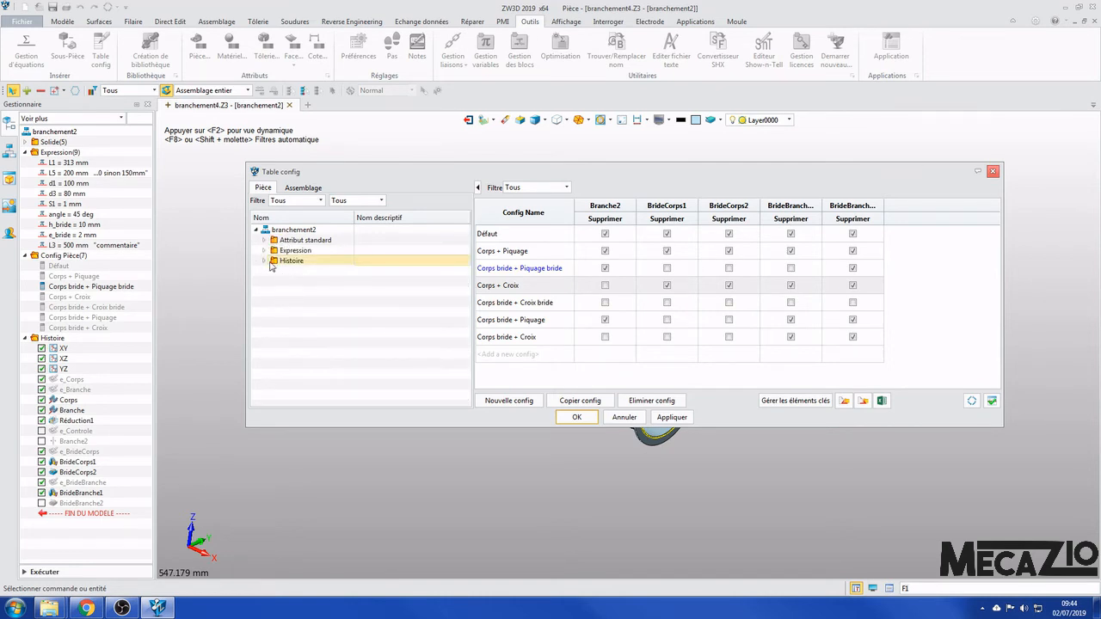
- Add the L1 variable to the configuration table, setting 500 mm for Corps bride + Piquage bride and 200 mm for Corps bride + Croix bride
click(264, 251)
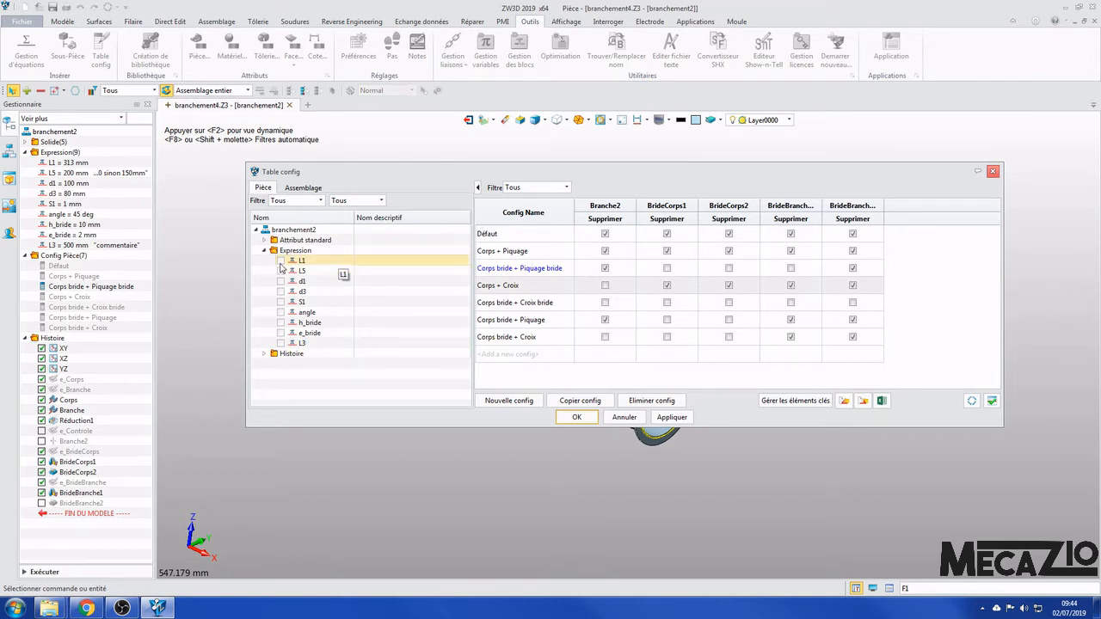
click(282, 261)
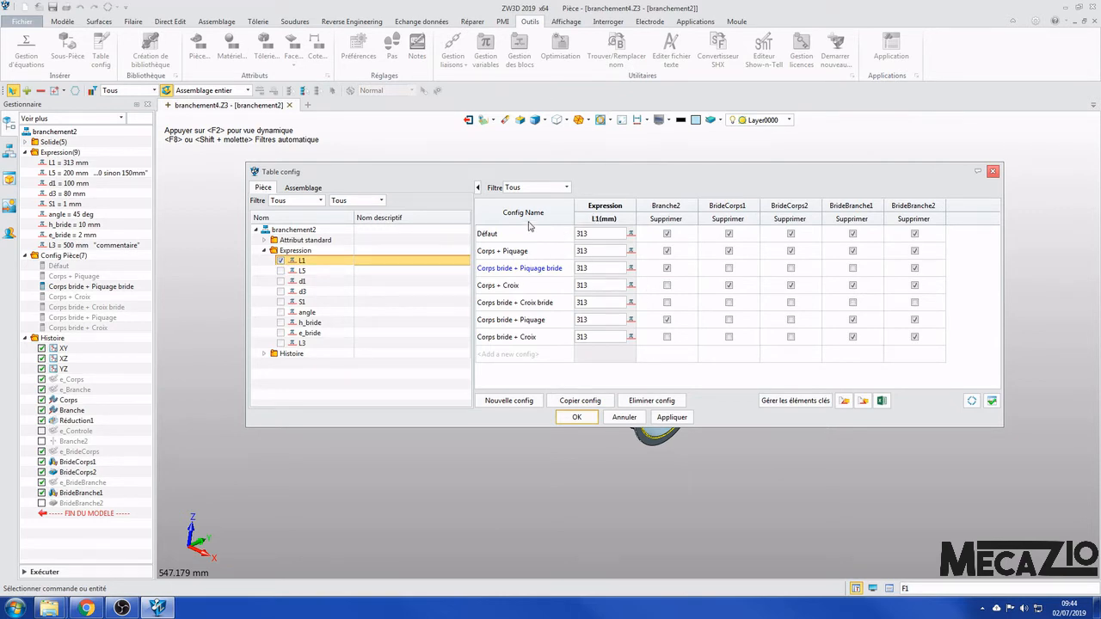
click(596, 268)
click(600, 302)
- Add the variables L5, d1 and d3 as columns of the configuration table
click(281, 271)
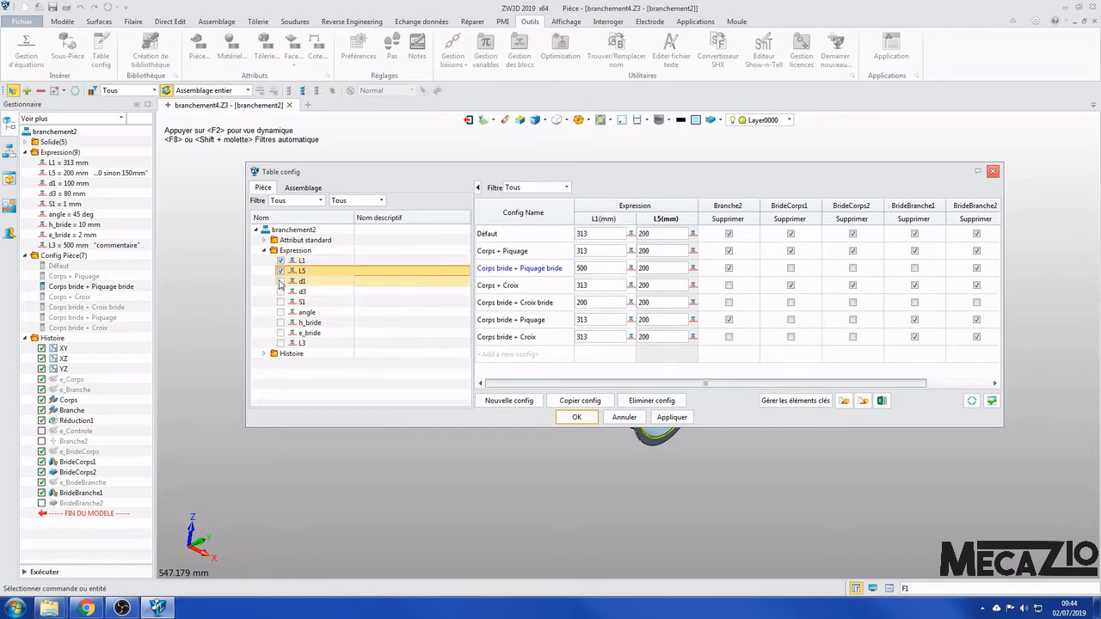
click(281, 282)
click(280, 292)
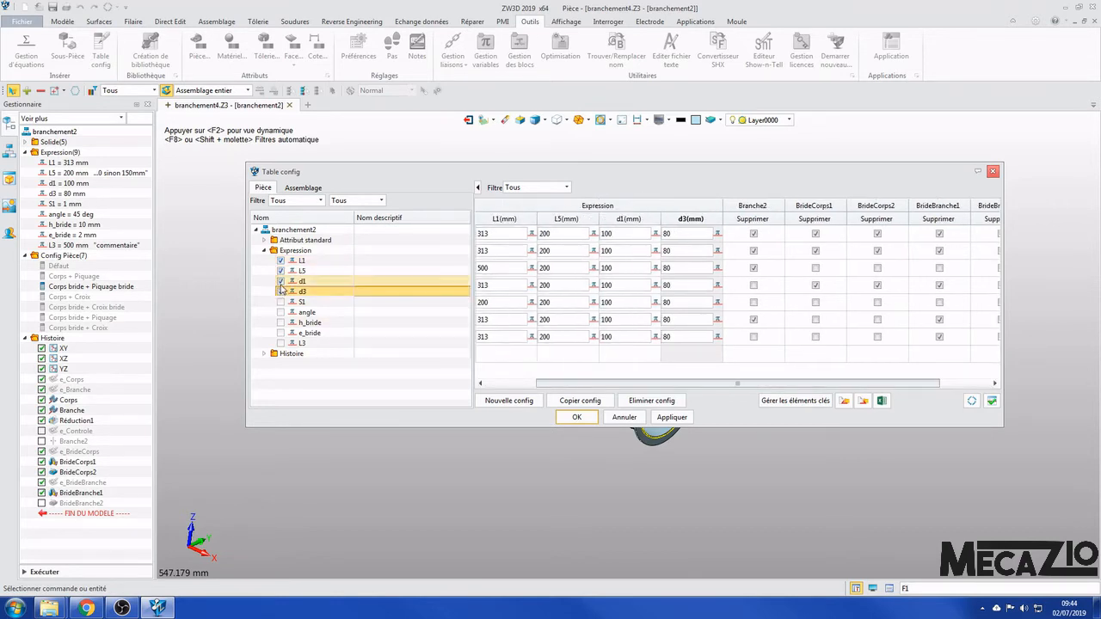
- Remove the added variable columns from the configuration table and add only L1 back without its custom values
click(282, 260)
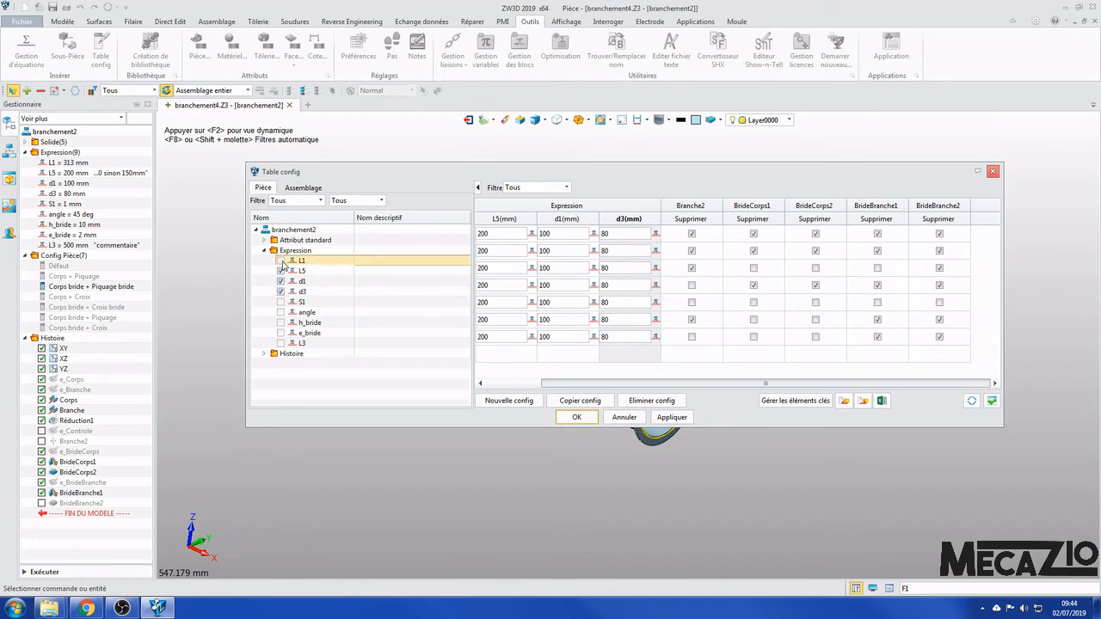
click(281, 271)
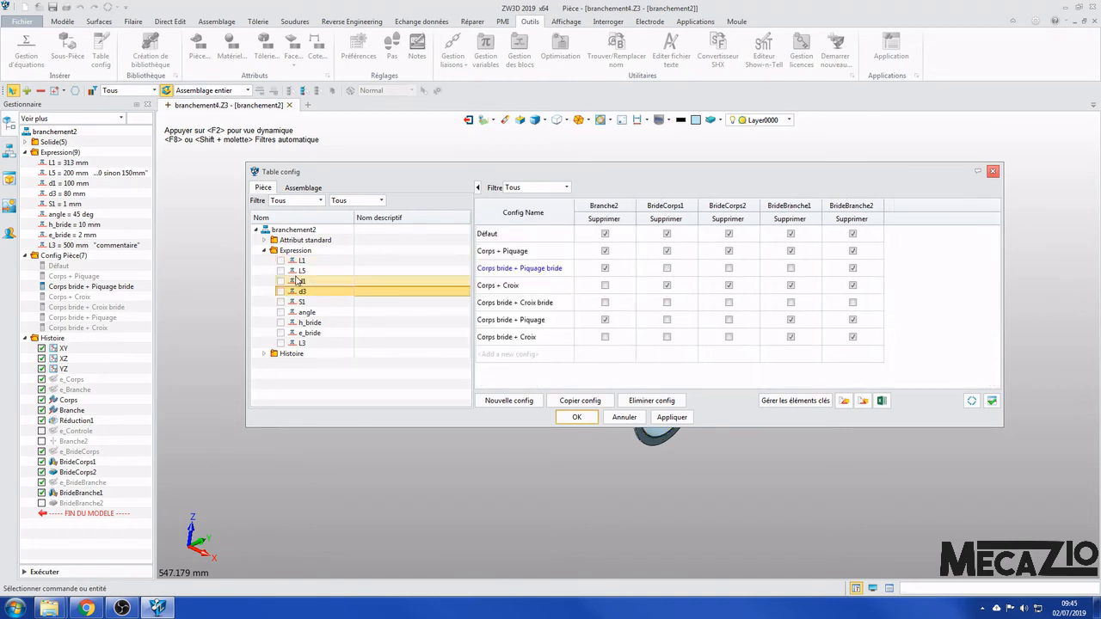
click(282, 260)
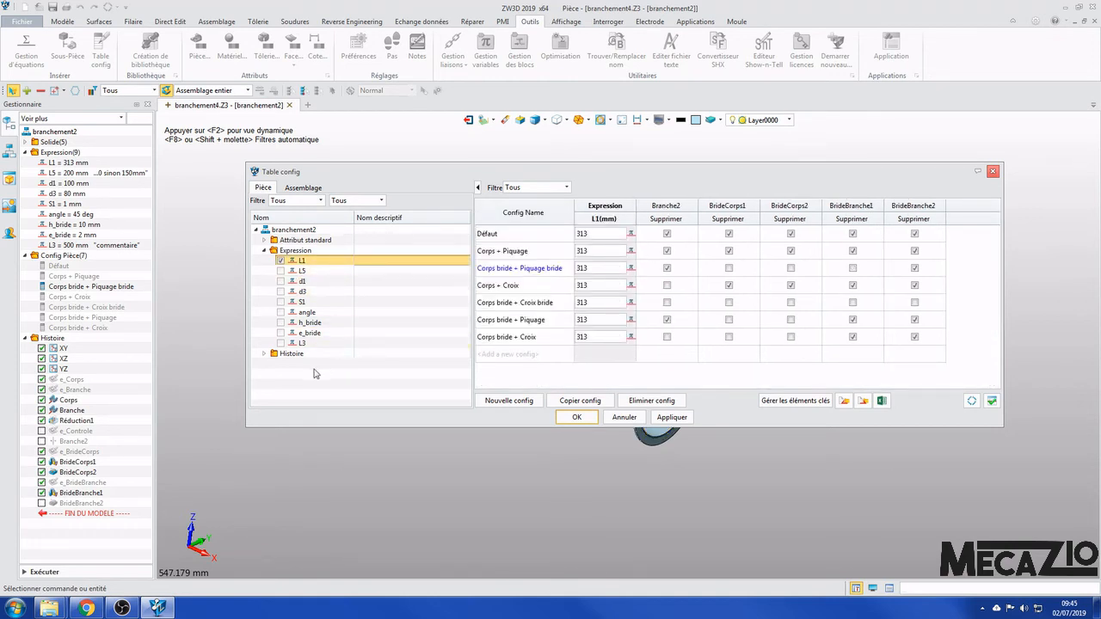
click(264, 251)
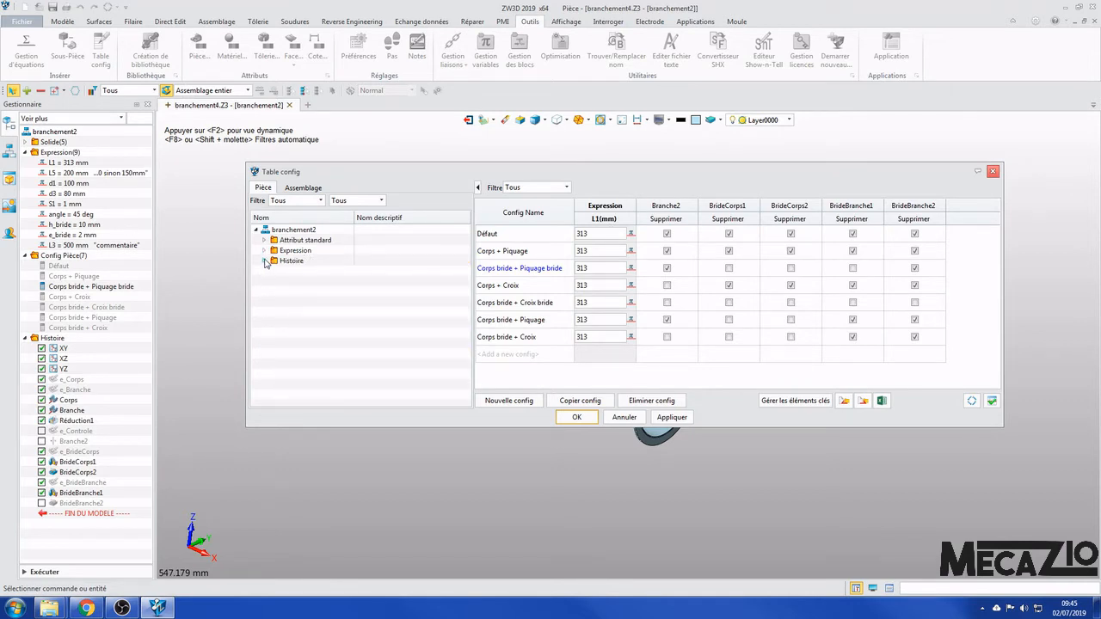
- Look through the history features the configuration table can control, enlarging the window to show them all and checking the Branche2 entry
click(265, 261)
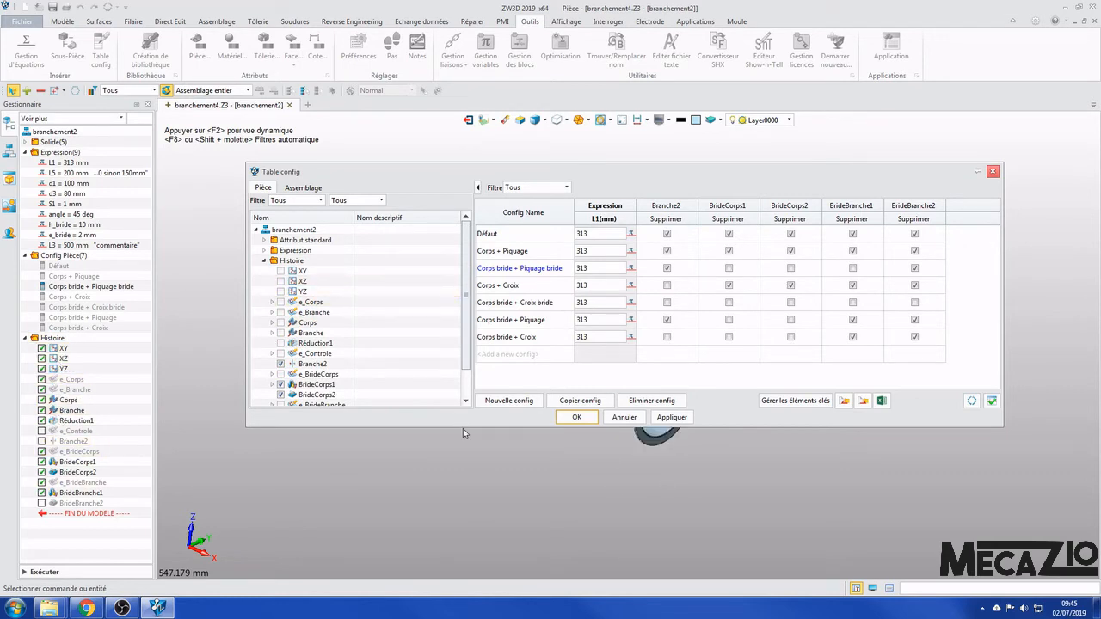
drag(464, 427, 465, 497)
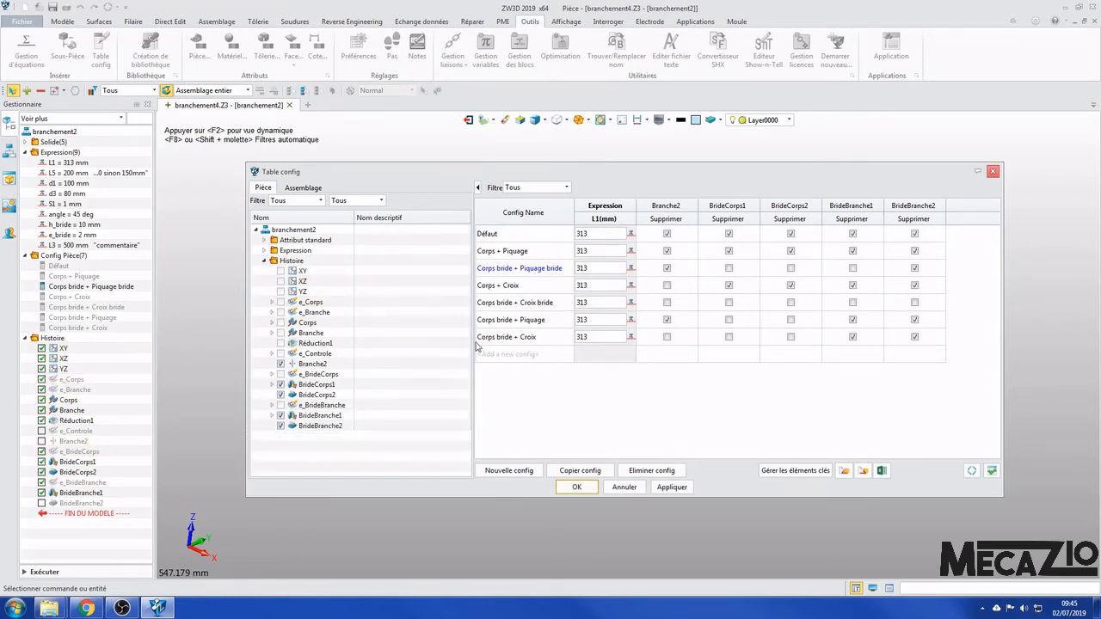
drag(451, 179, 441, 161)
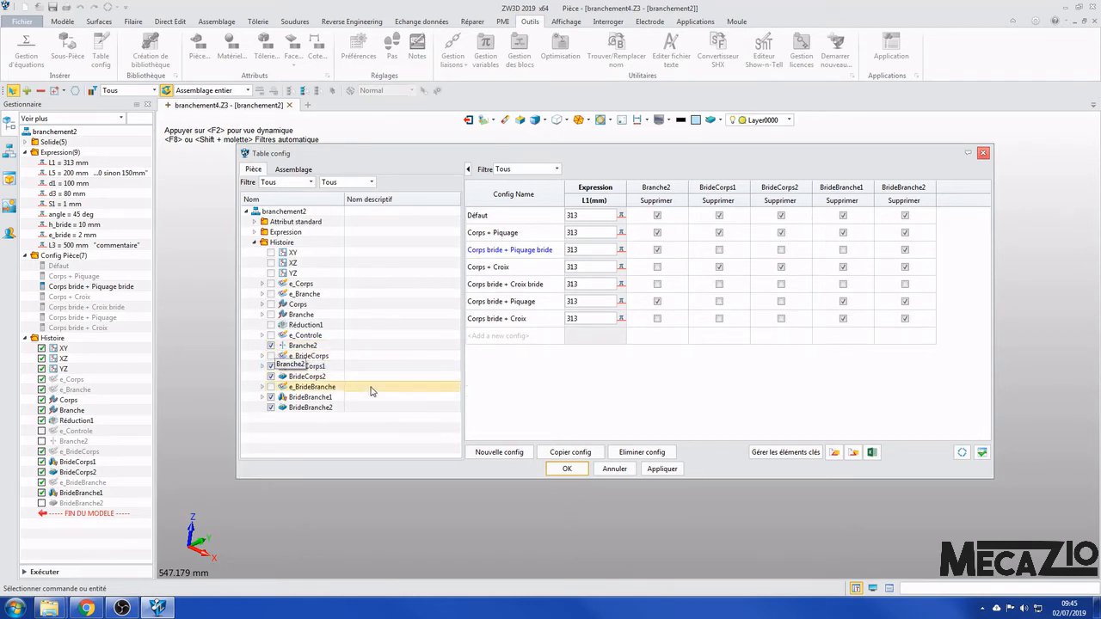
click(271, 347)
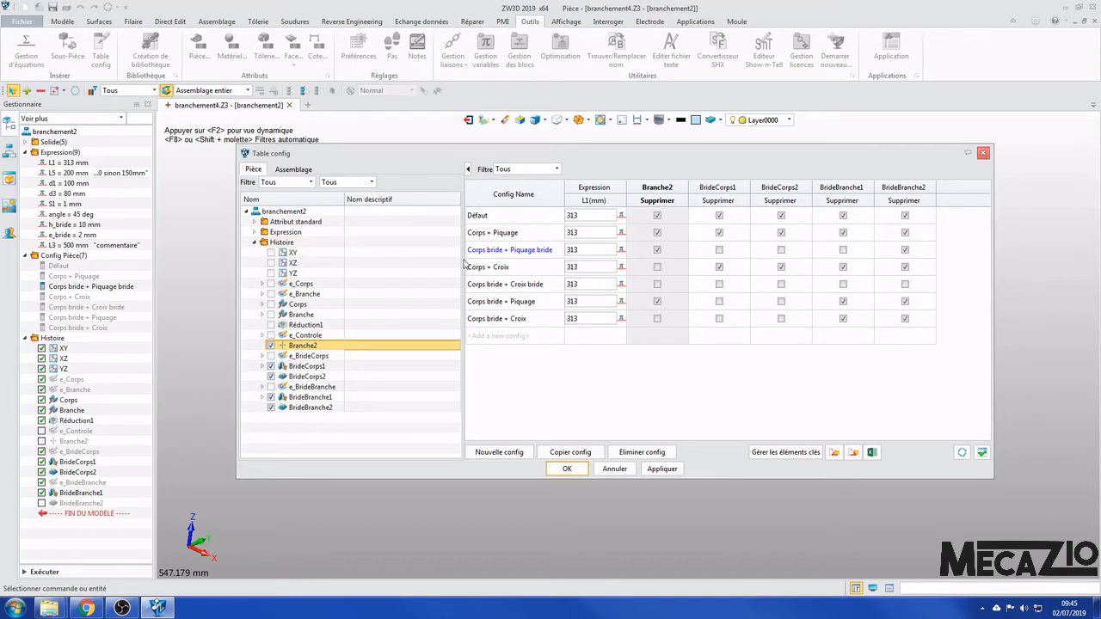
- Remove the L1 variable from the configuration table, apply the change and close the table
click(254, 232)
click(271, 243)
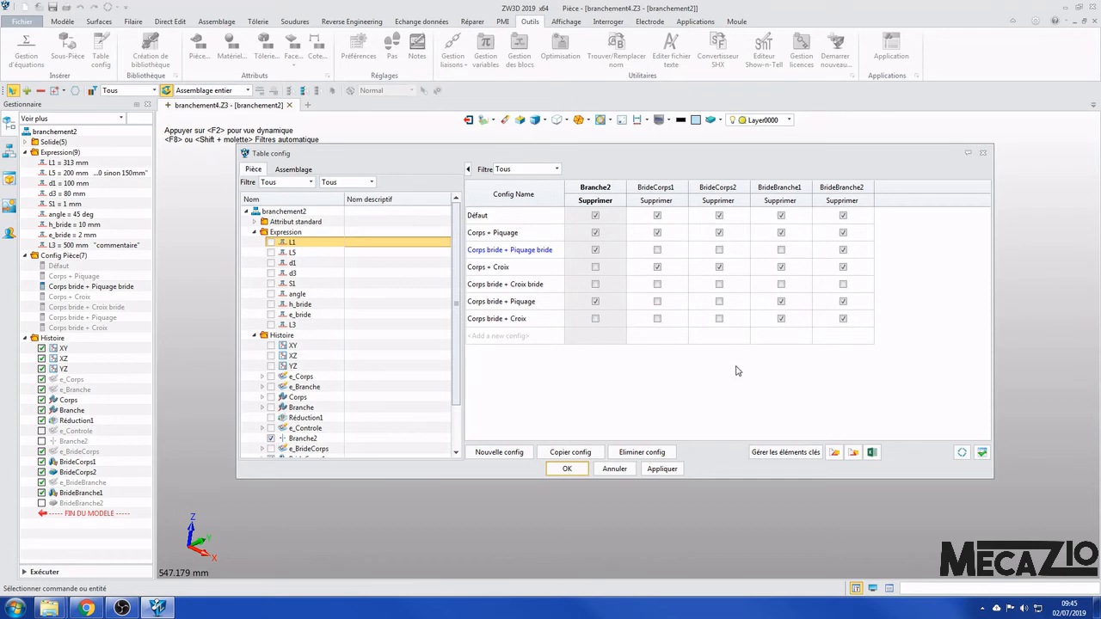
click(661, 470)
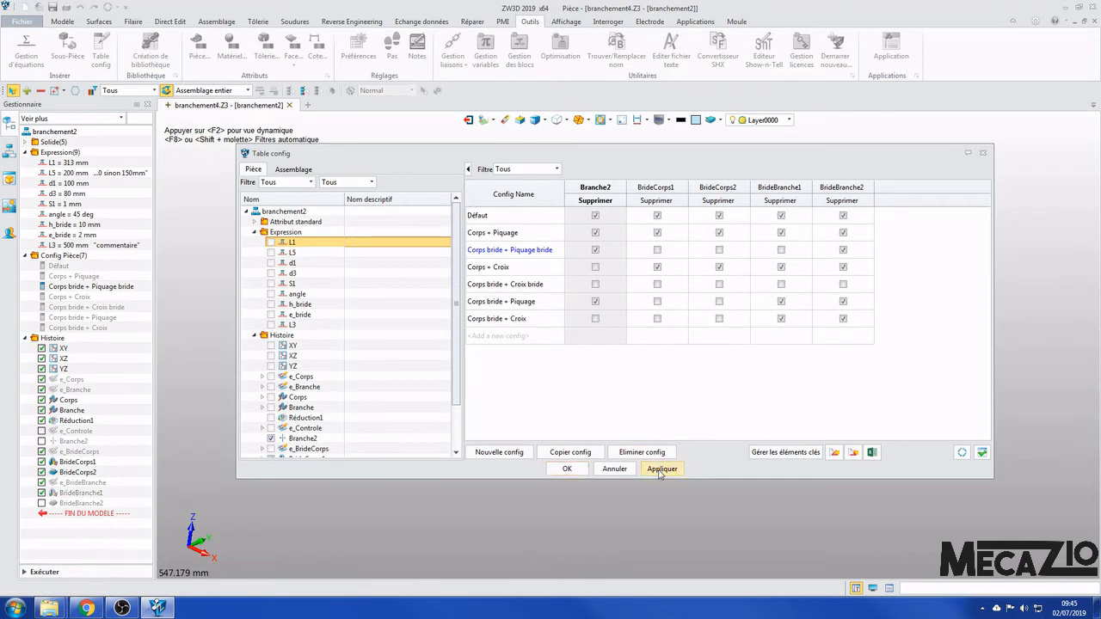
click(566, 470)
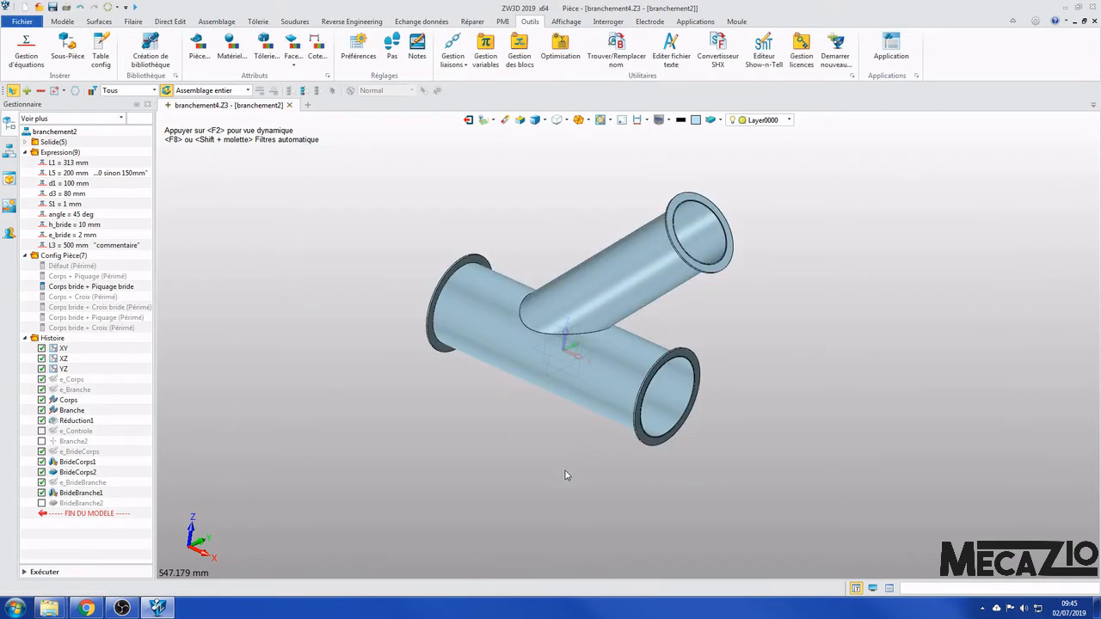
- Activate the Corps + Croix configuration and inspect the whole cross-shaped part
double_click(90, 297)
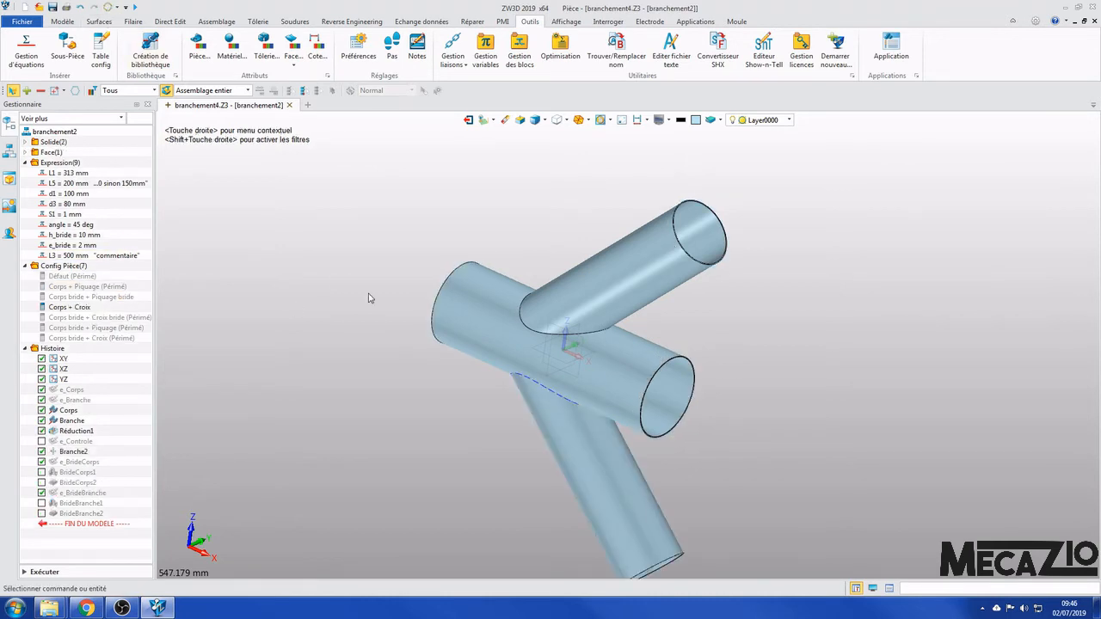
scroll(502, 261, down, 4)
scroll(589, 367, up, 2)
right_drag(682, 334, 723, 332)
- Activate in turn the configurations Corps bride + Croix bride, Corps bride + Piquage and Corps bride + Croix
click(118, 318)
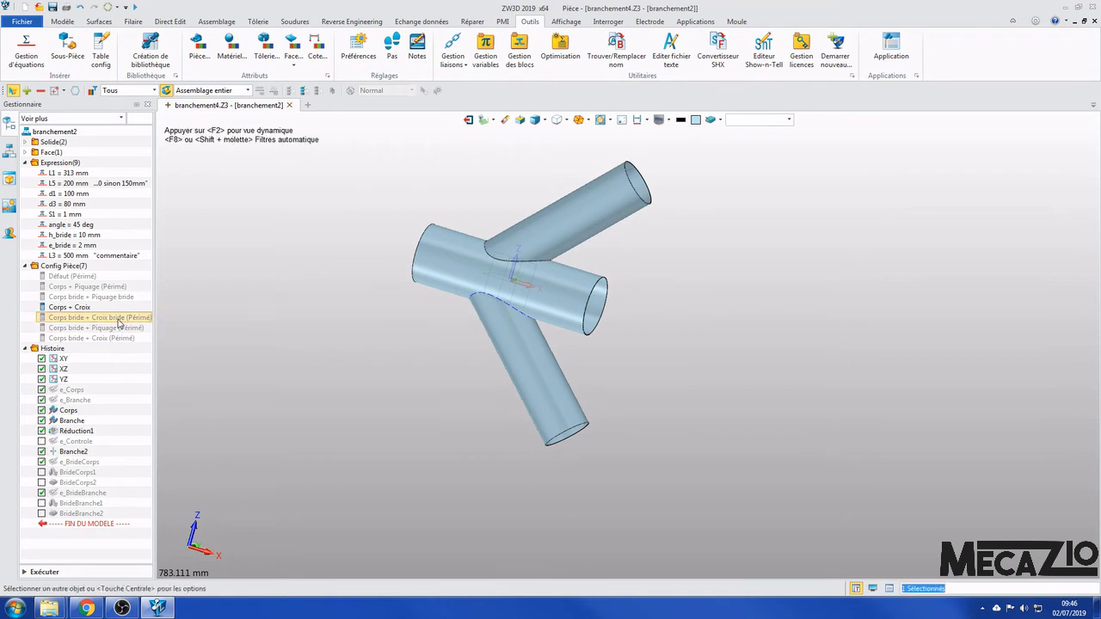
double_click(119, 318)
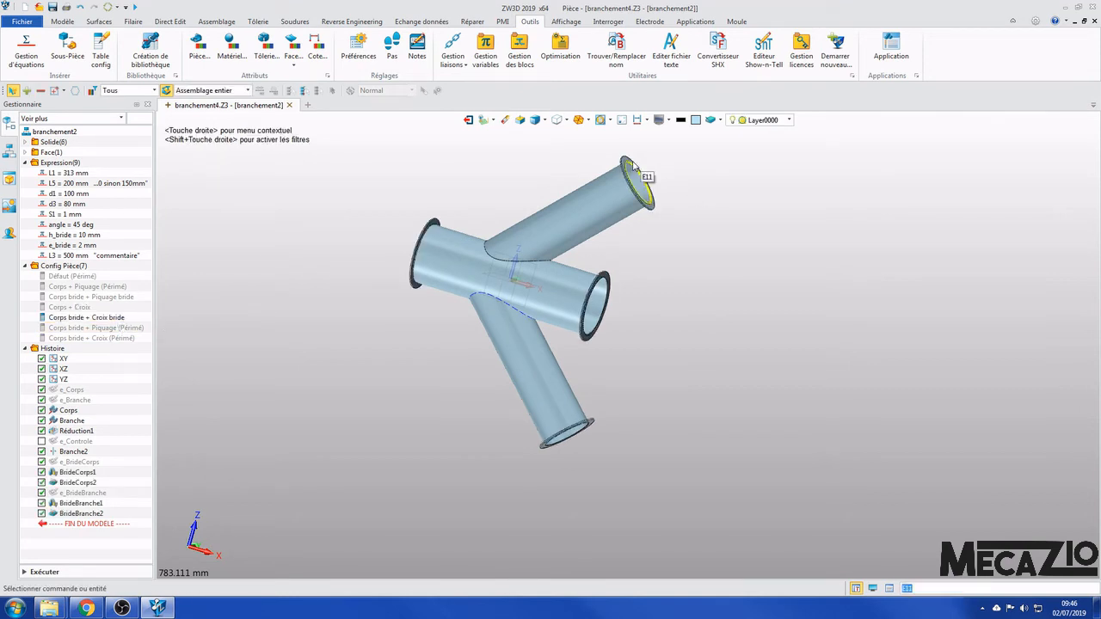
double_click(130, 329)
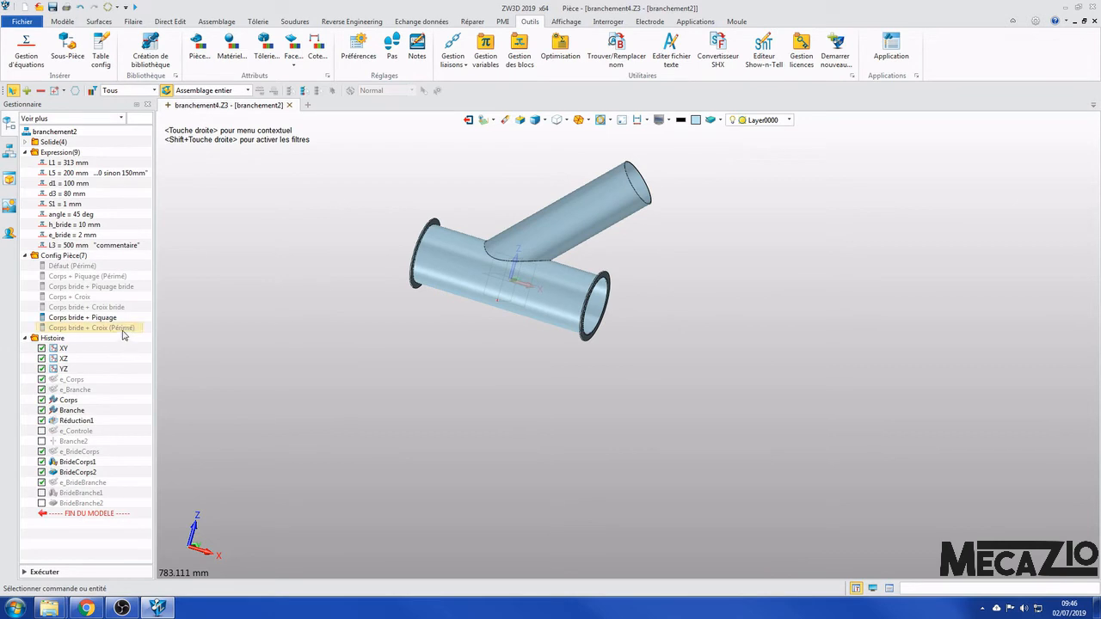
double_click(123, 328)
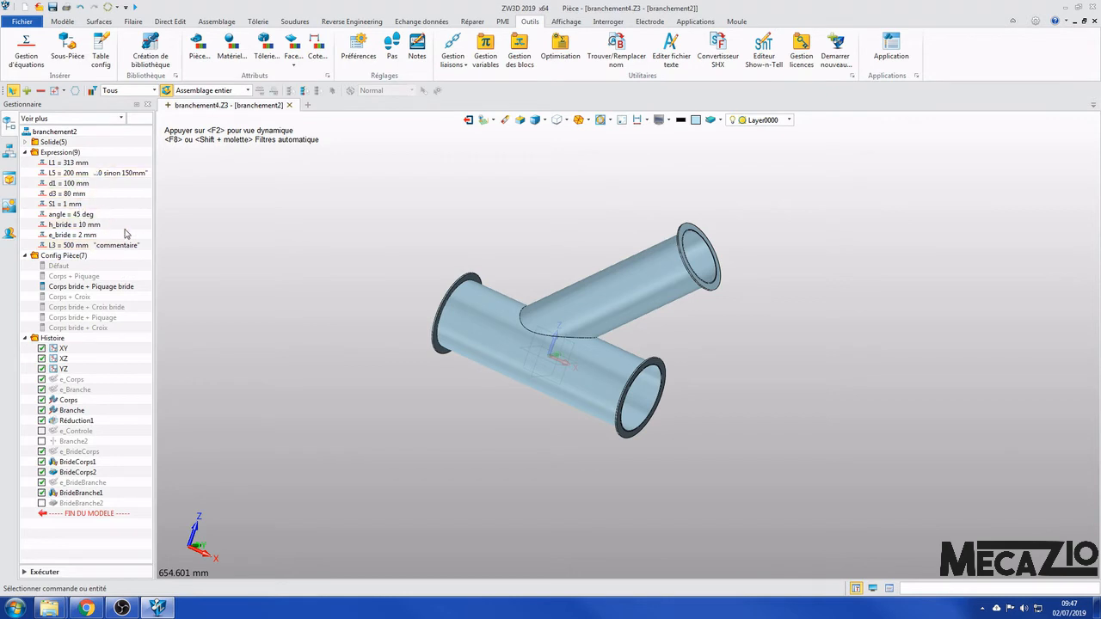
- Set the variable L5 to 100 mm and d1 to 50 mm
double_click(86, 173)
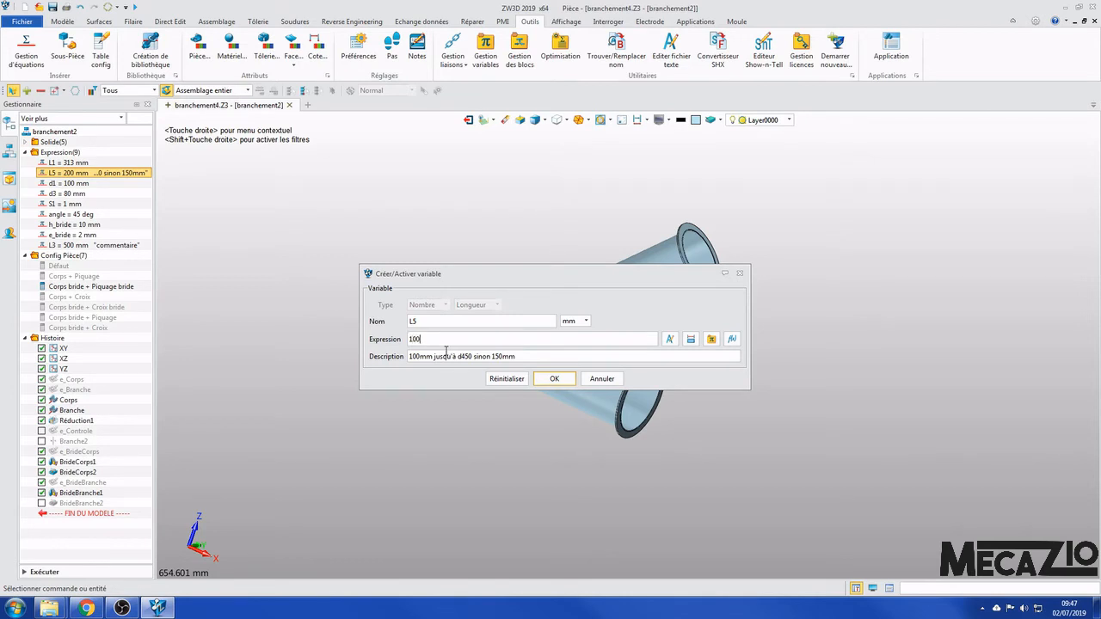
text(100)
key(Return)
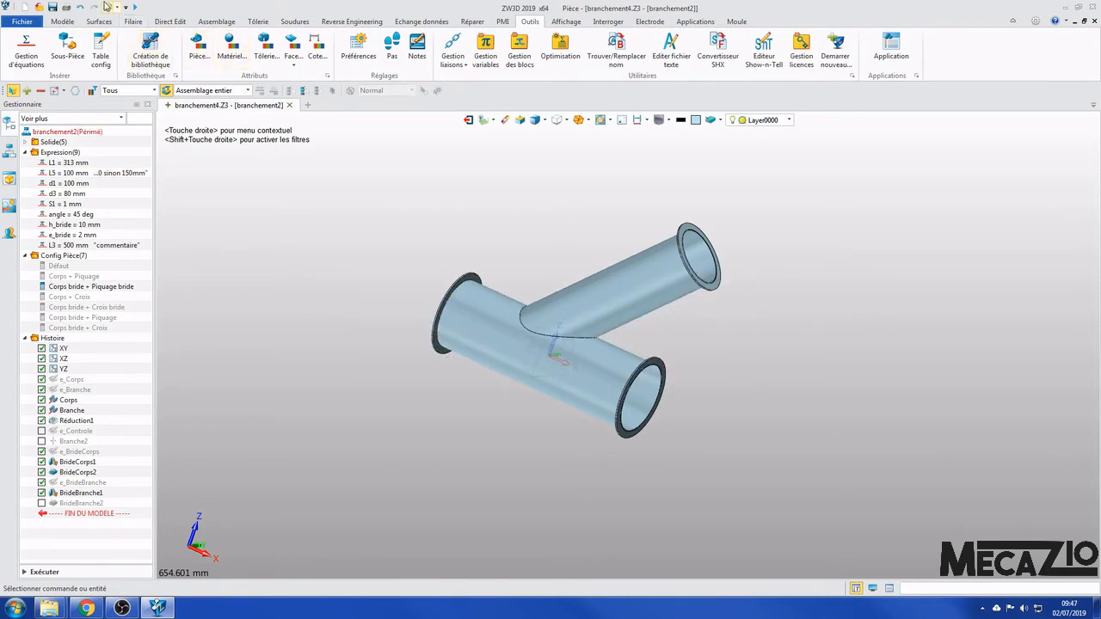
double_click(69, 183)
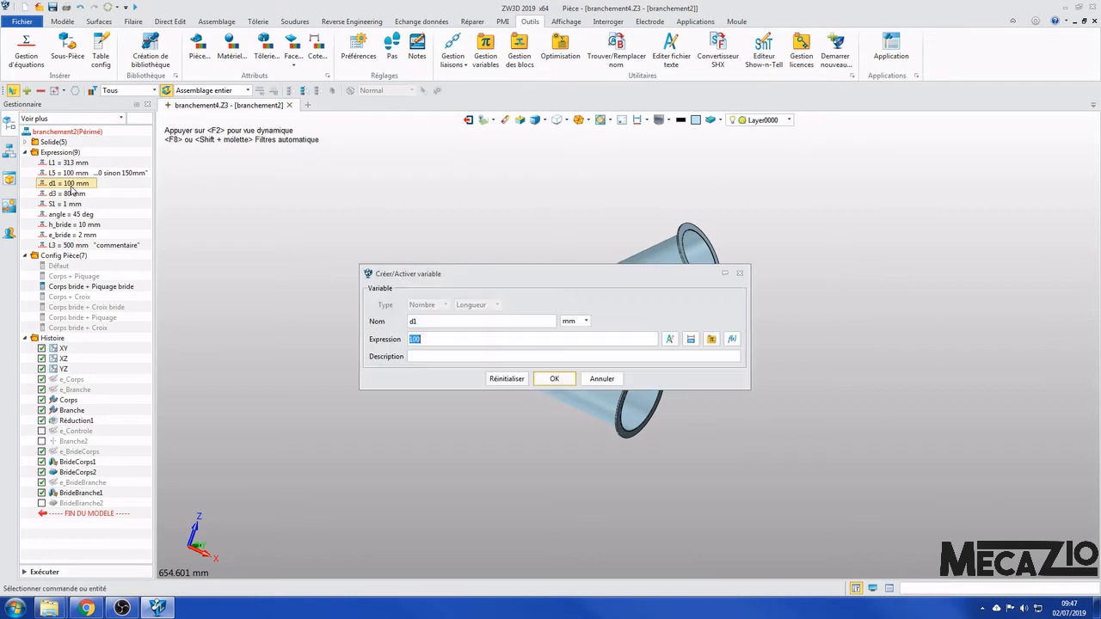
key(Return)
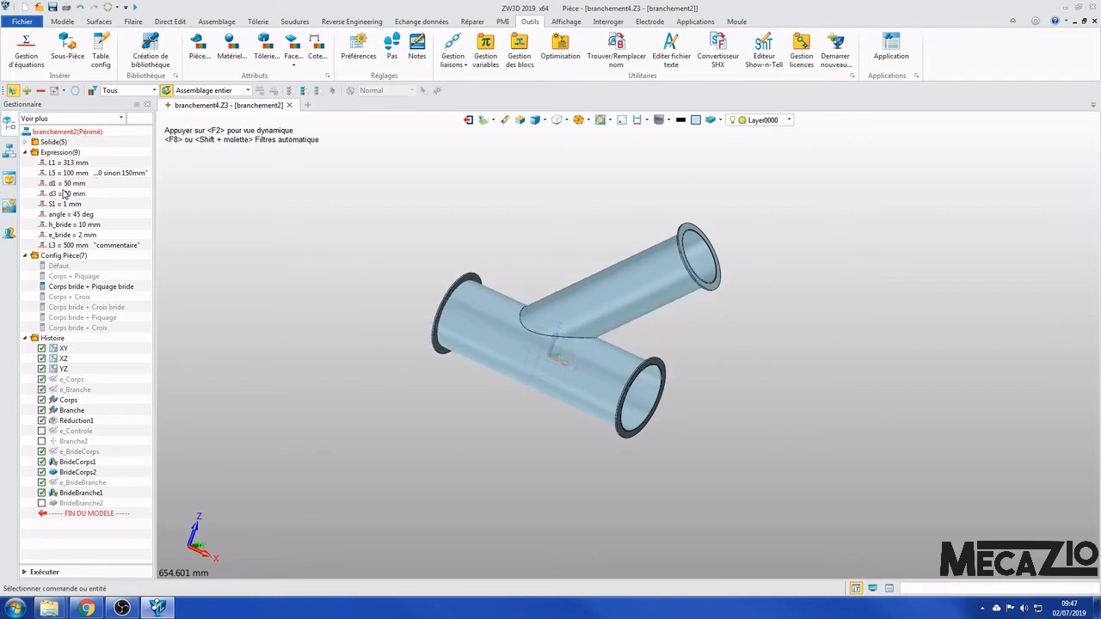
- Set the variable d3 to 180 mm, regenerate the part and inspect the branch against the body
double_click(66, 194)
text(180)
key(Return)
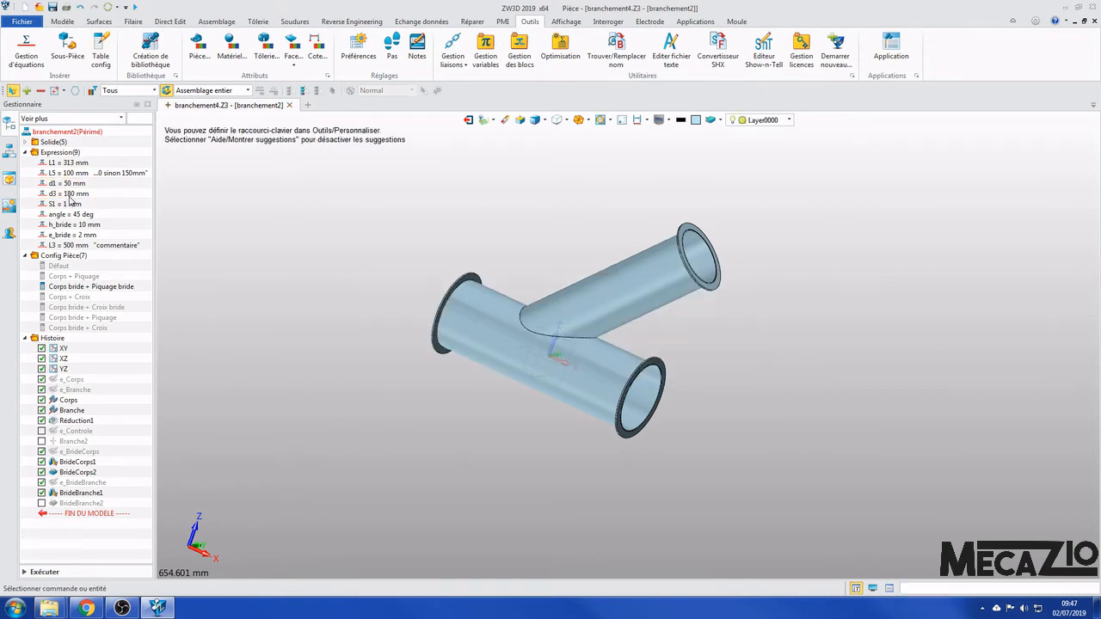
click(107, 8)
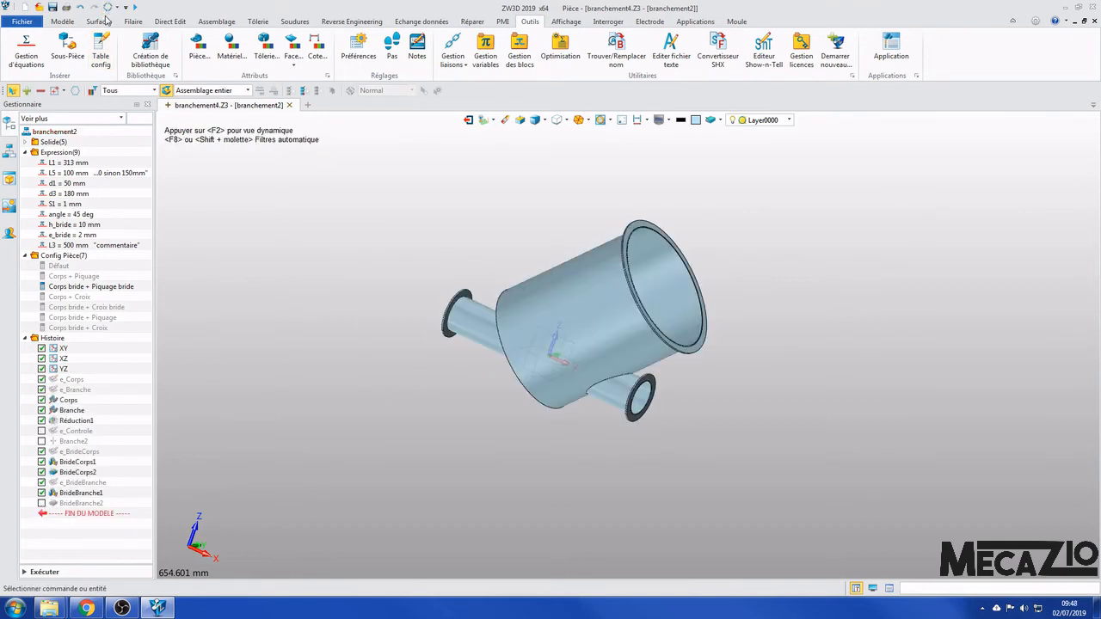
right_drag(647, 311, 792, 279)
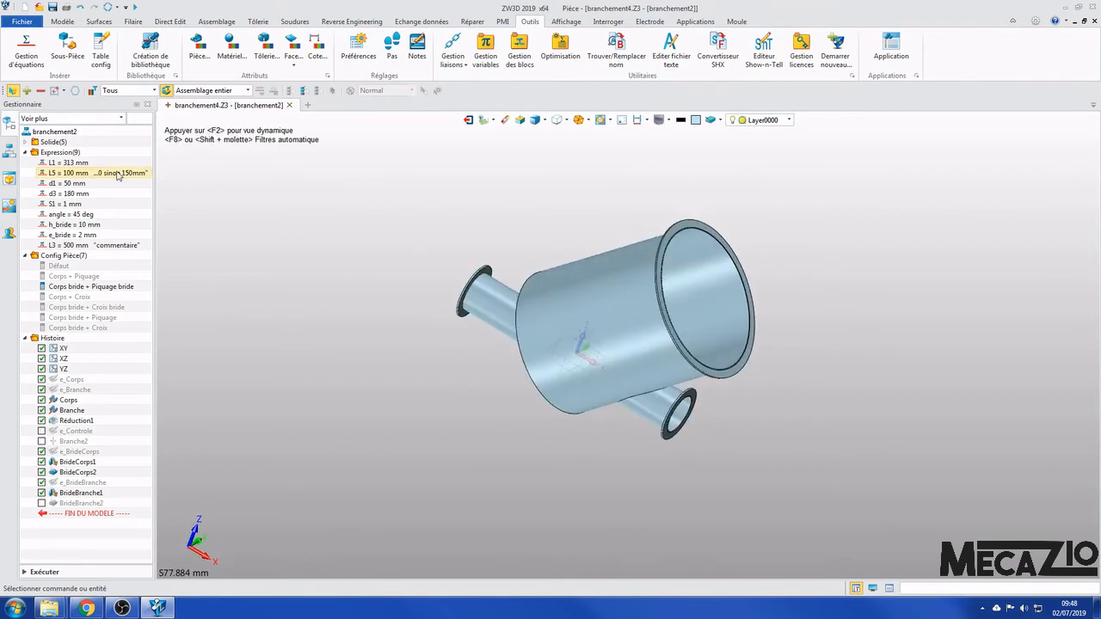
right_drag(835, 409, 858, 351)
right_drag(440, 233, 803, 297)
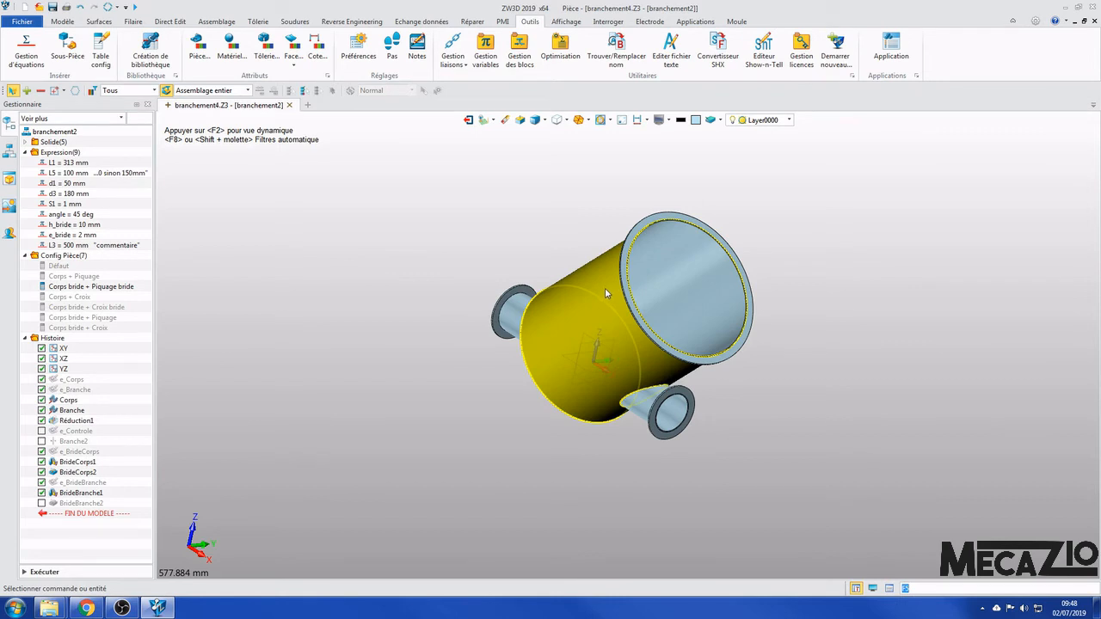
- Set the variable d3 to 30 mm, regenerate the part and inspect the resulting branch
double_click(81, 195)
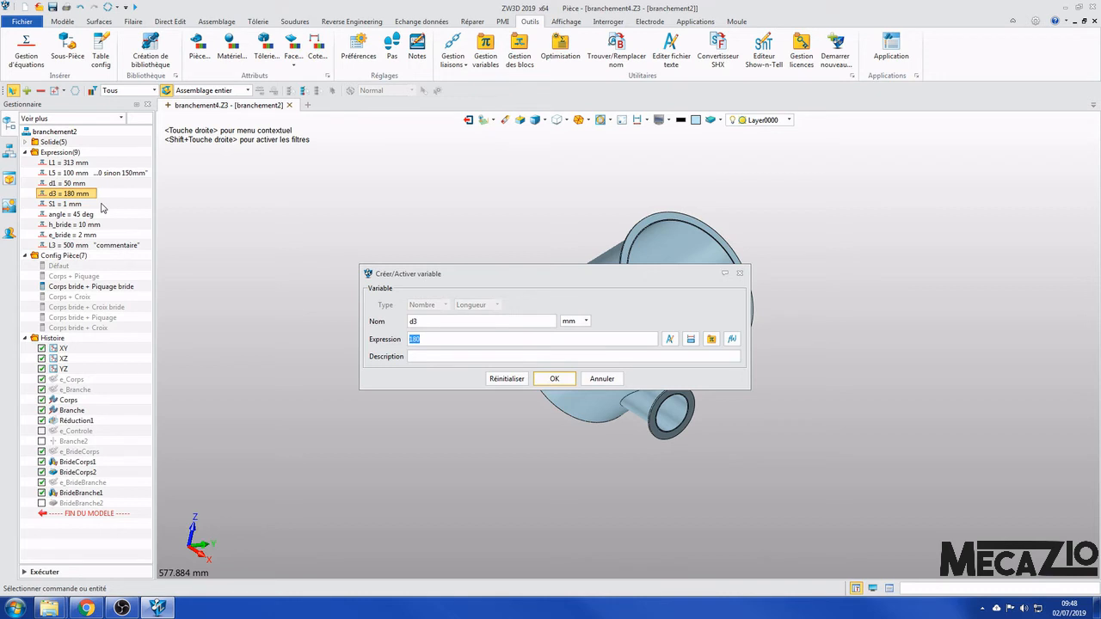
text(30)
key(Return)
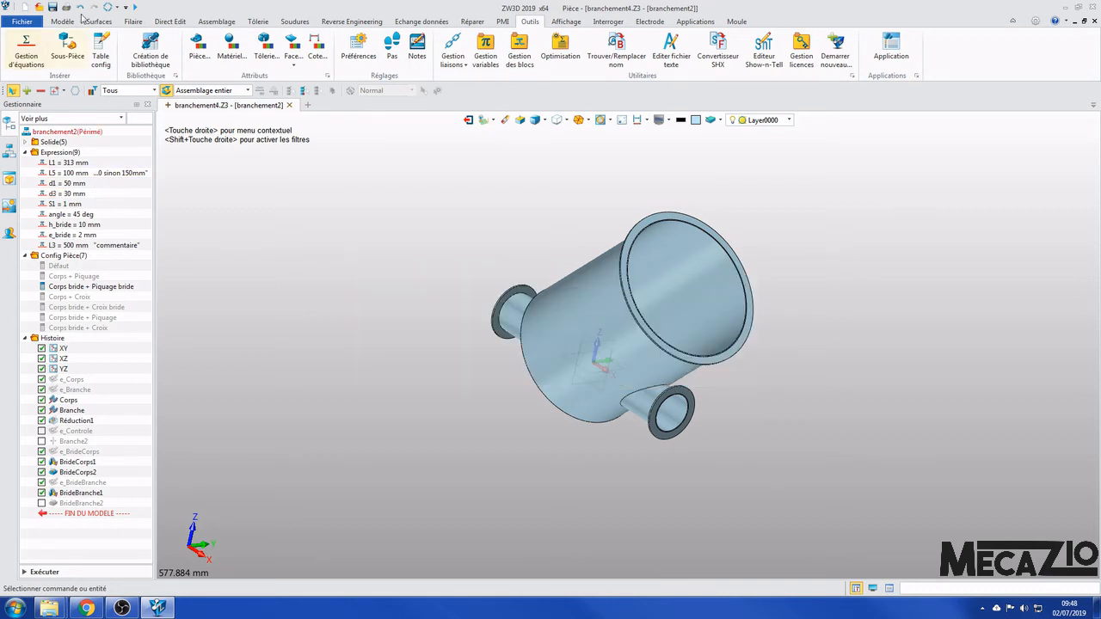
click(106, 7)
middle_drag(777, 377, 843, 346)
middle_drag(553, 229, 786, 292)
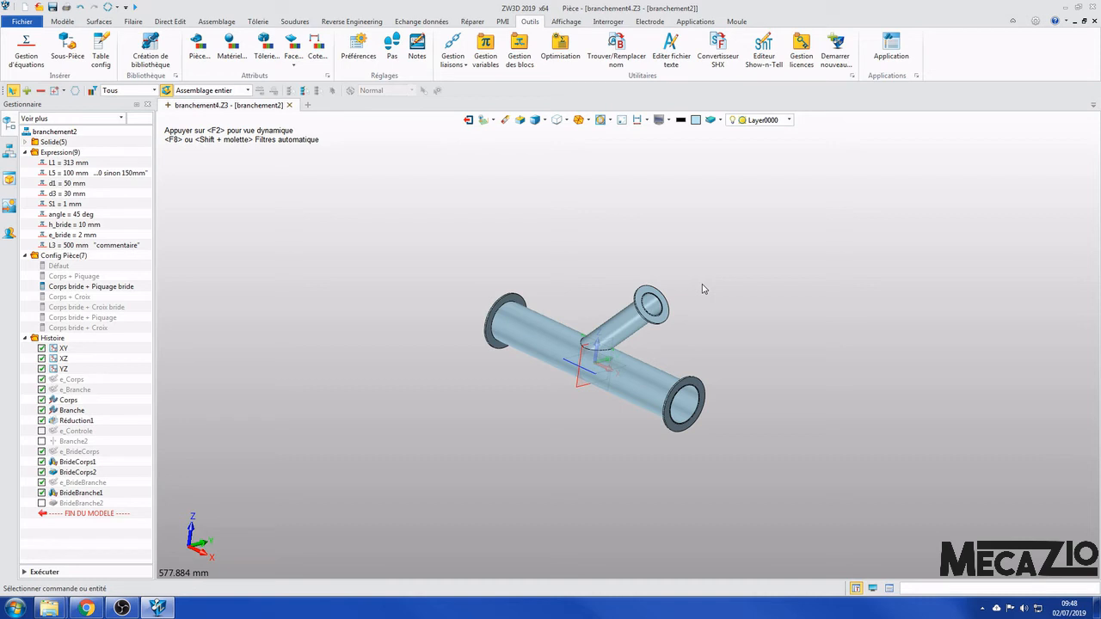
- Reopen the part's configuration table and list the history features it can control
right_click(79, 257)
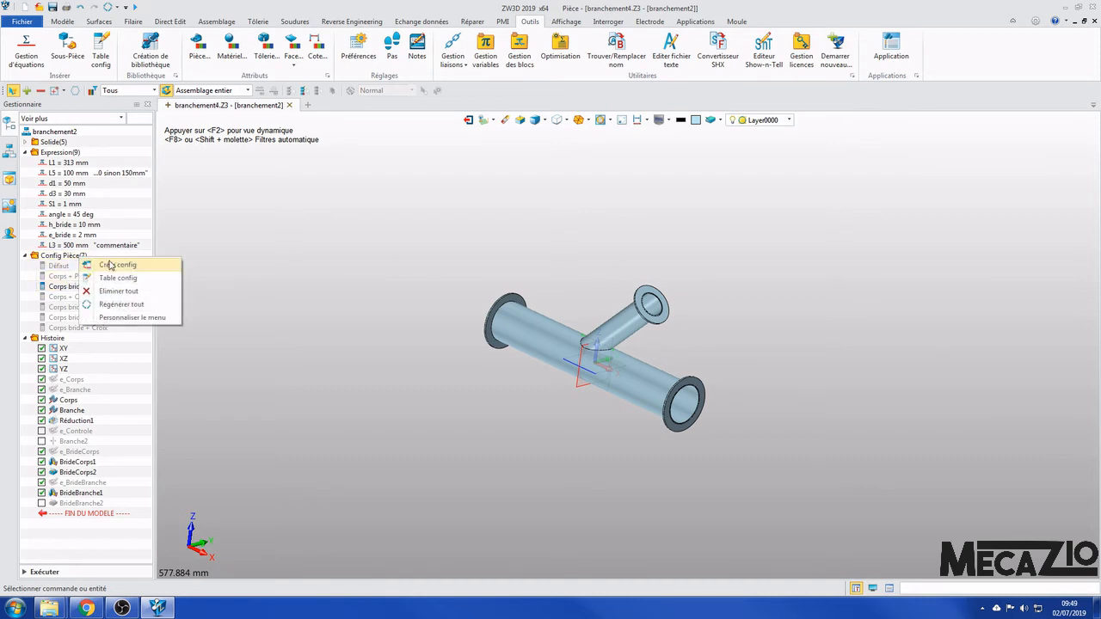
click(125, 278)
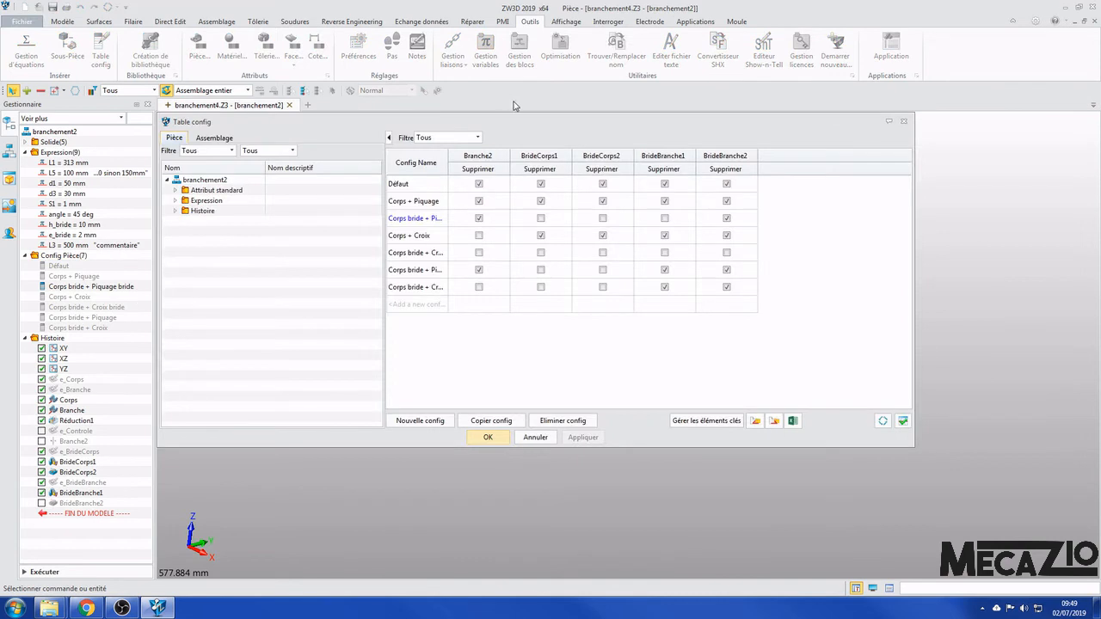
drag(539, 129, 603, 153)
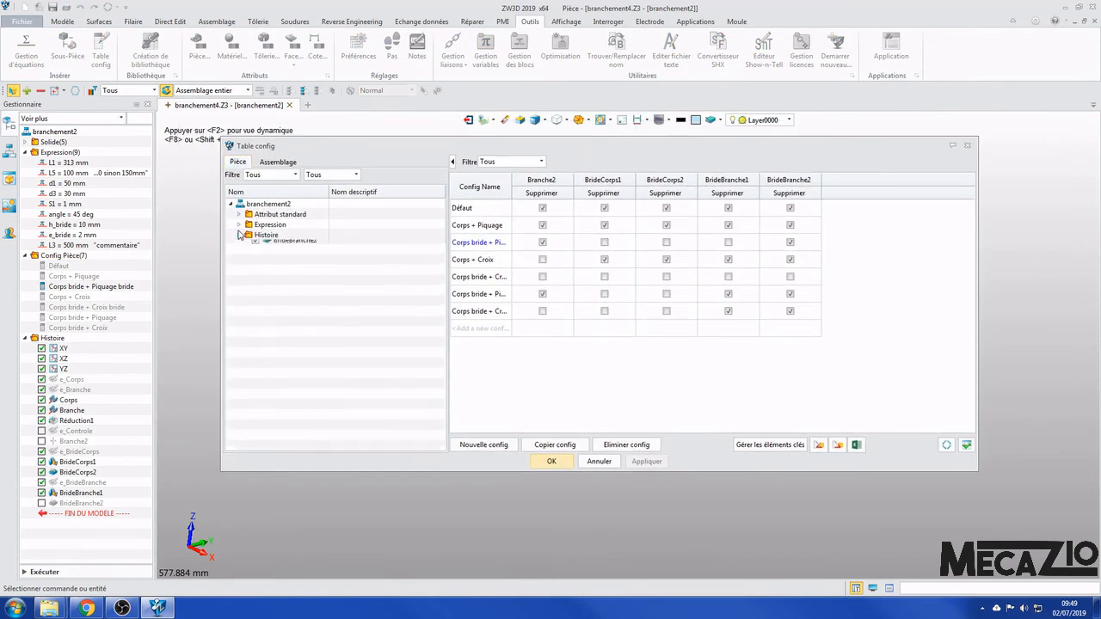
click(240, 235)
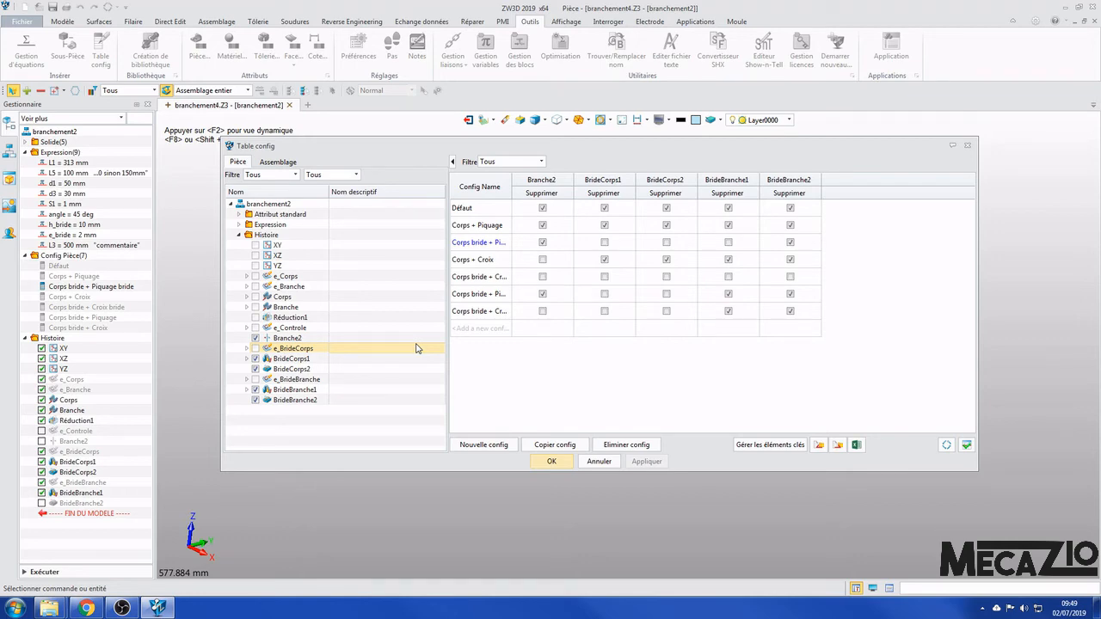
drag(609, 151, 605, 179)
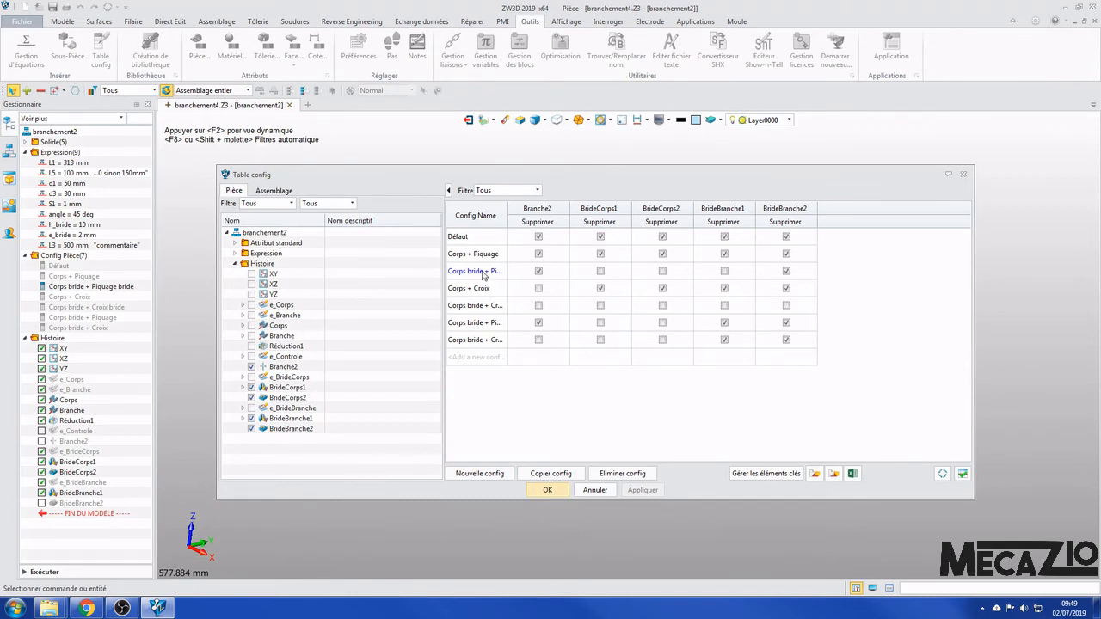
- Fit the Config Name column to its full names and examine the Corps bride + Piquage bride row in the configuration table
double_click(508, 212)
double_click(521, 212)
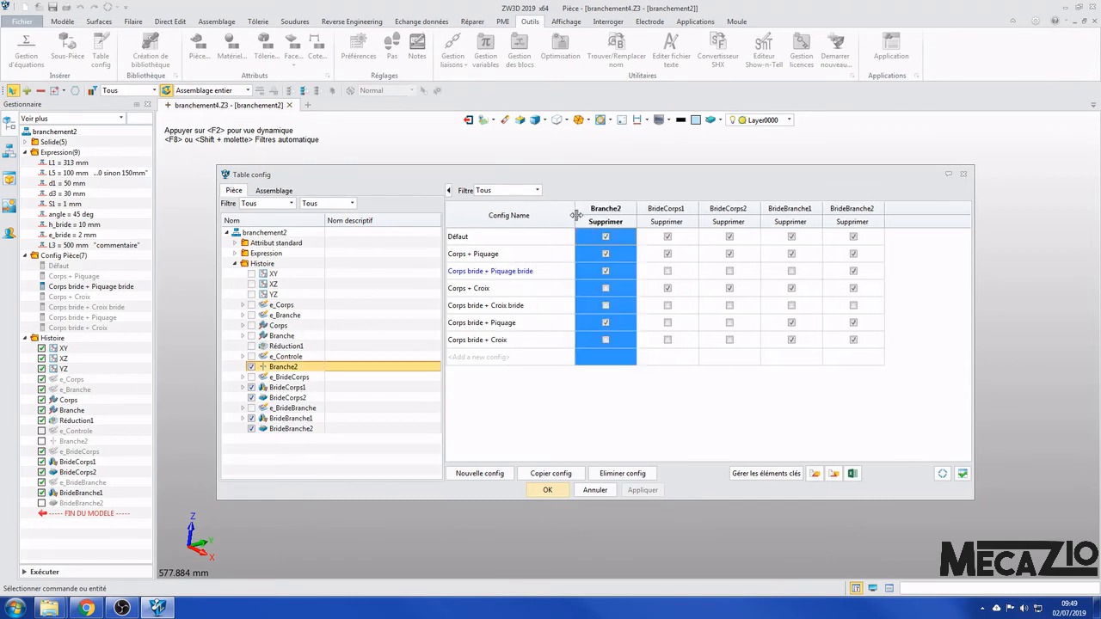
click(469, 274)
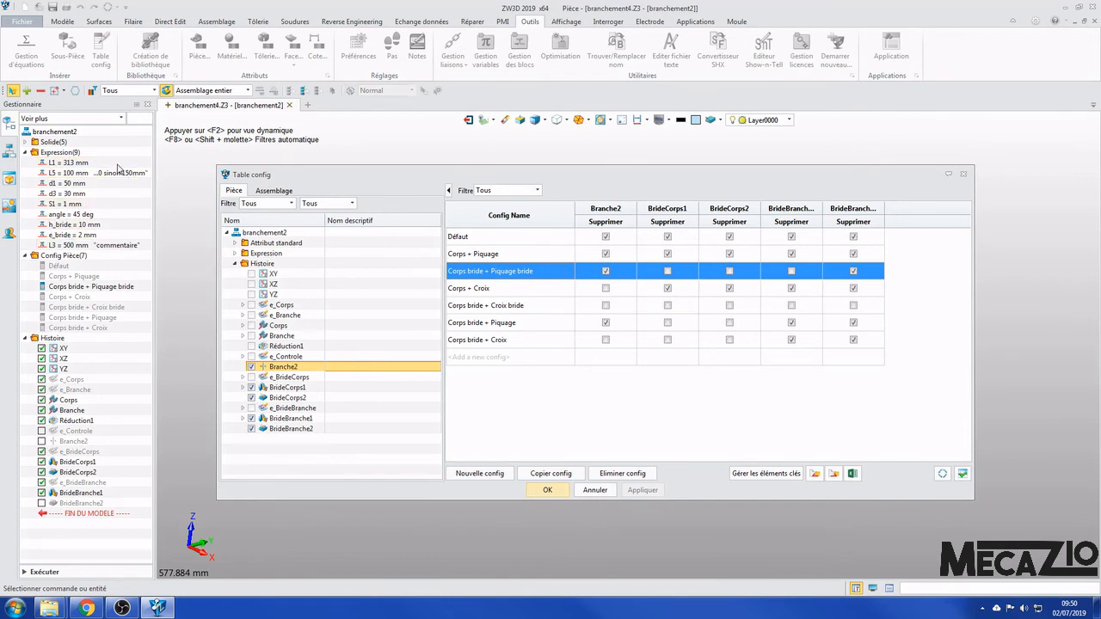
drag(582, 175, 599, 175)
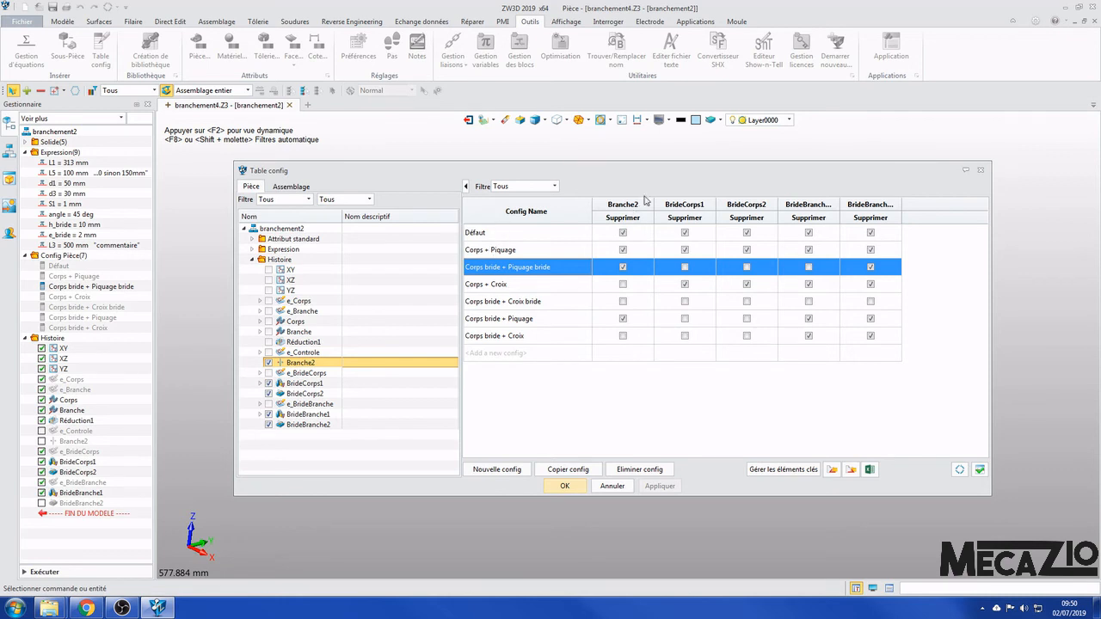
mouse_move(653, 176)
mouse_down()
mouse_move(643, 173)
mouse_move(657, 173)
mouse_up()
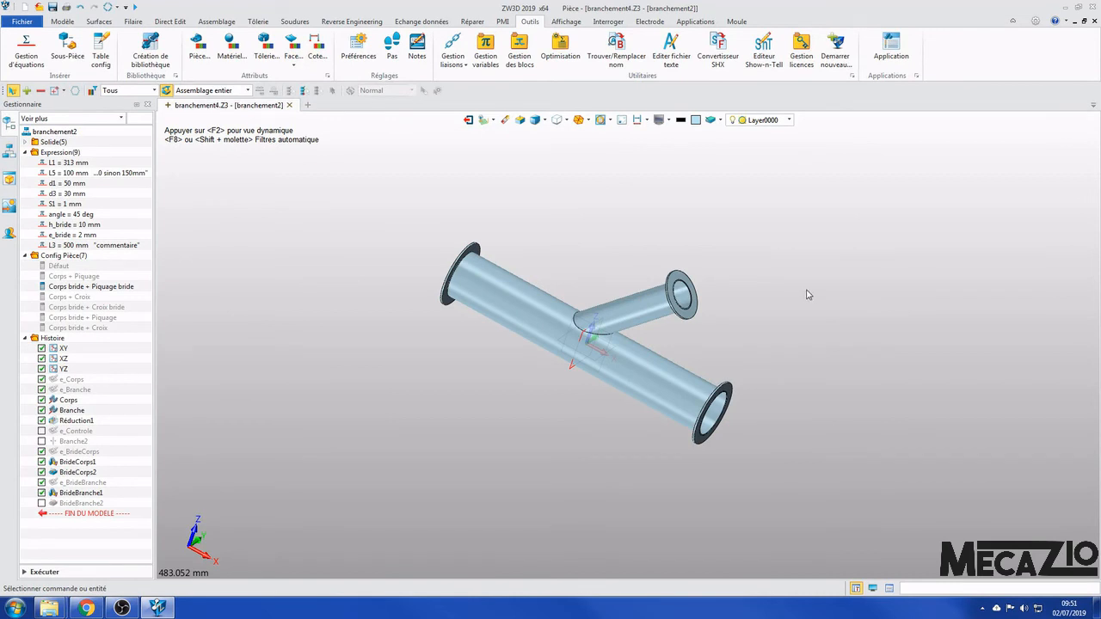
- Save a copy of the part file as branchementvideo in the 2_Branchements folder
right_drag(839, 301, 841, 262)
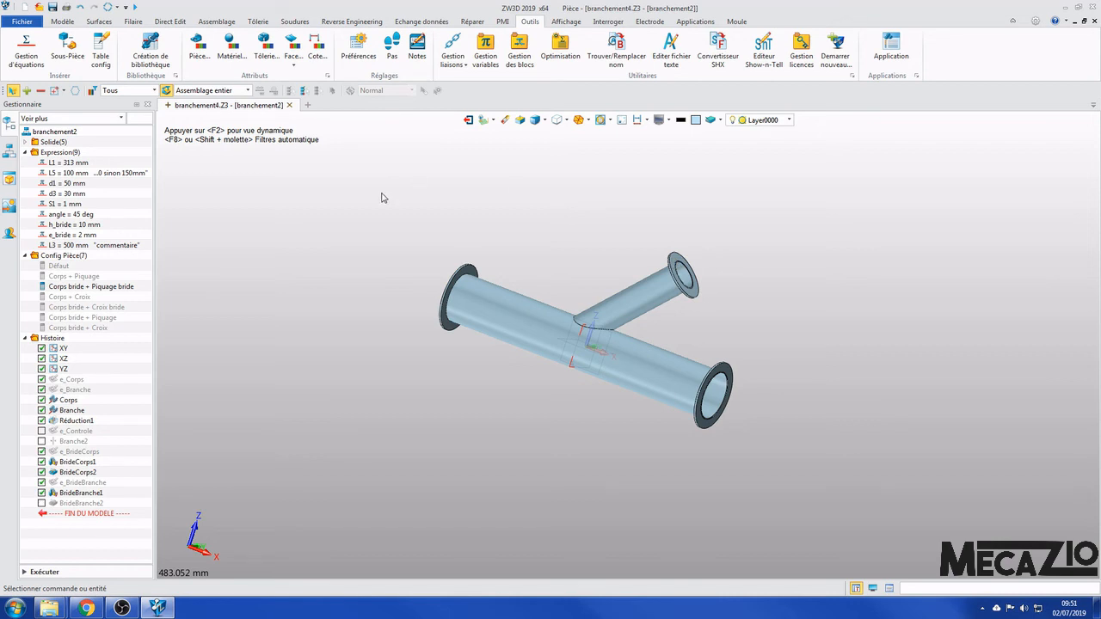
click(23, 21)
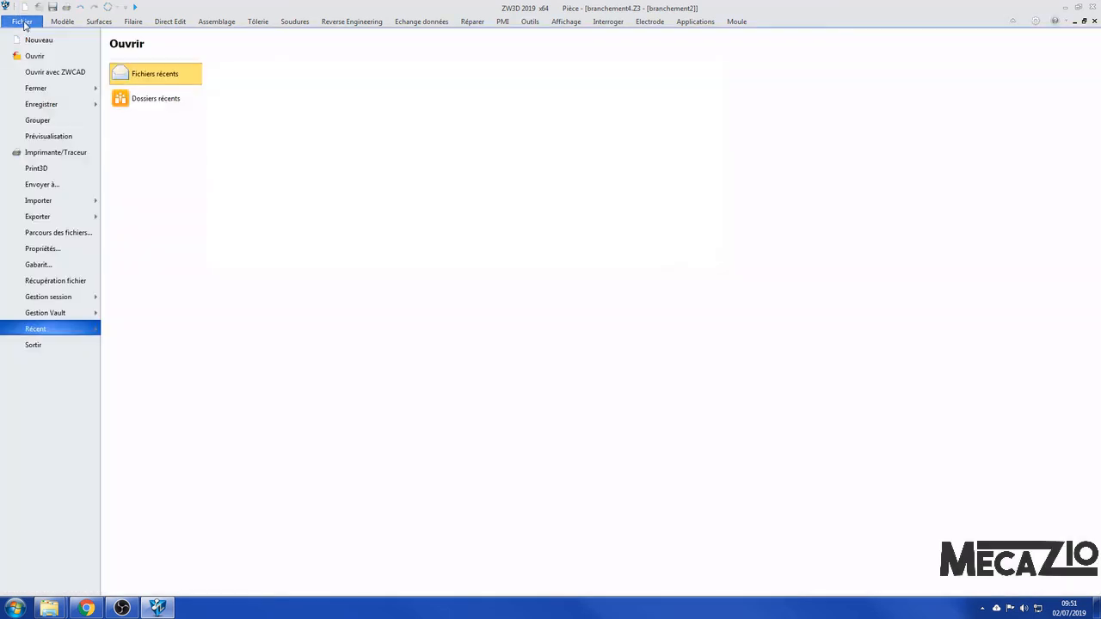
mouse_move(58, 104)
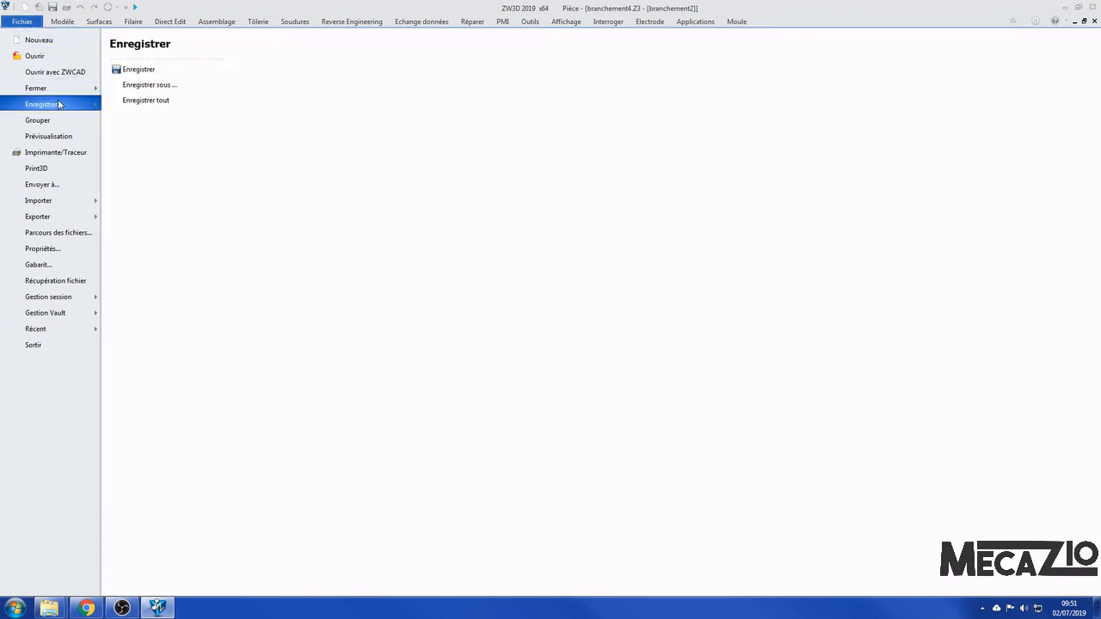
click(153, 86)
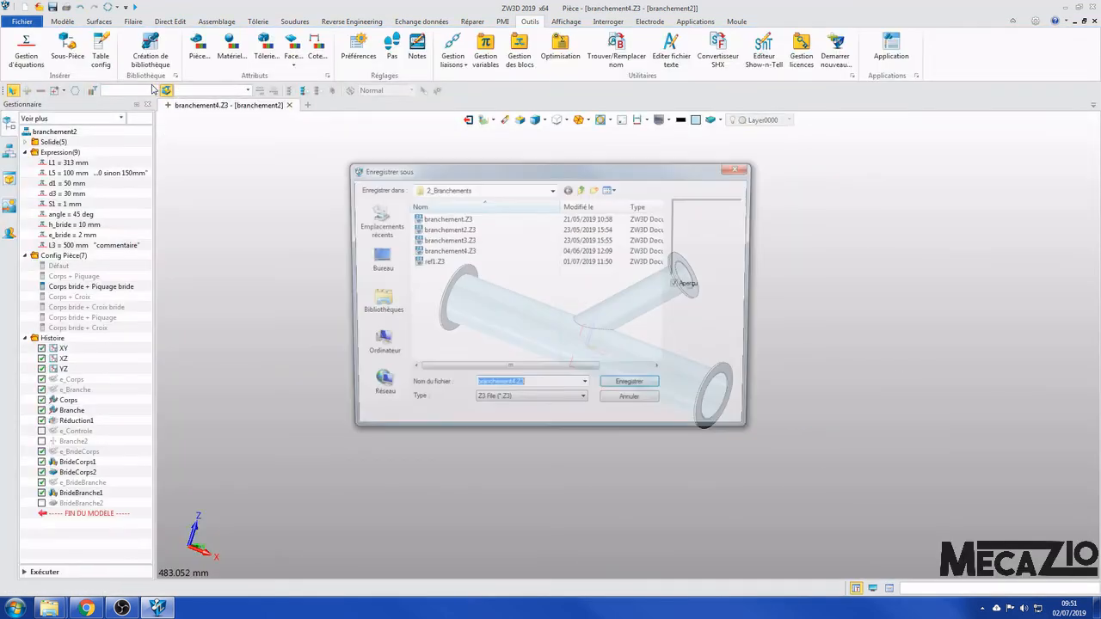
text(branch)
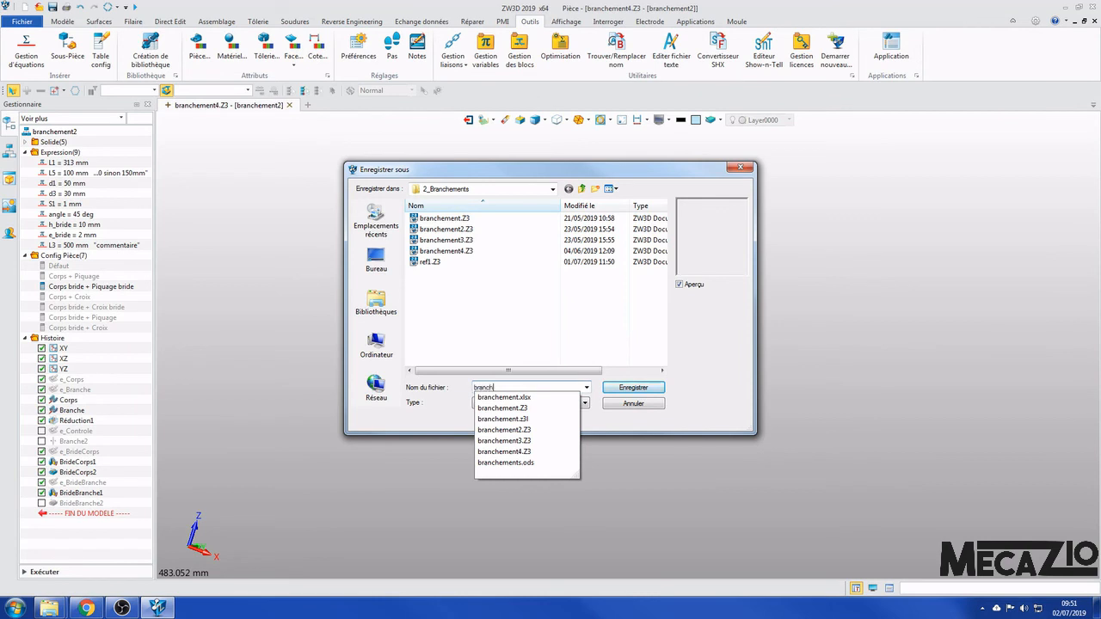
text(ementvideo)
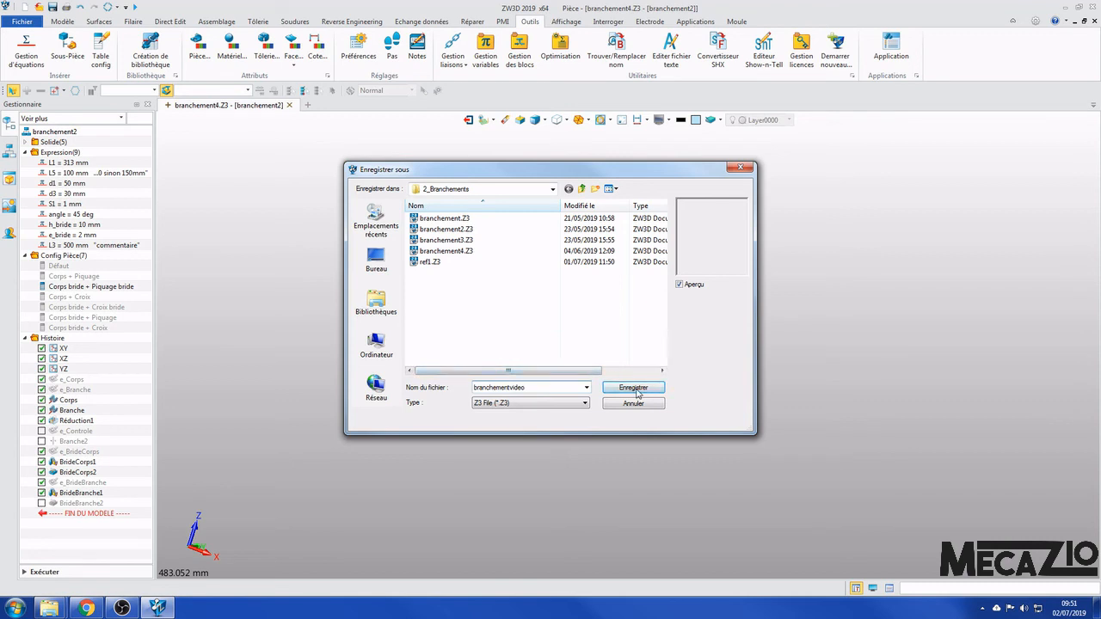
click(635, 389)
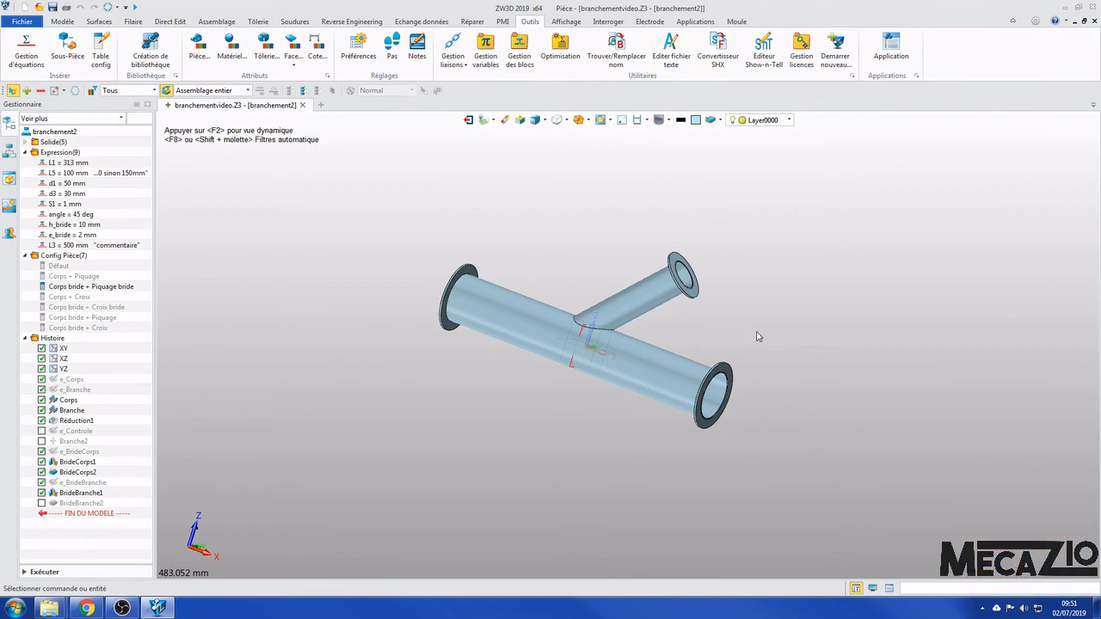
- Rename the part as branchementvideo in its standard attributes and apply the change
middle_drag(846, 290, 782, 307)
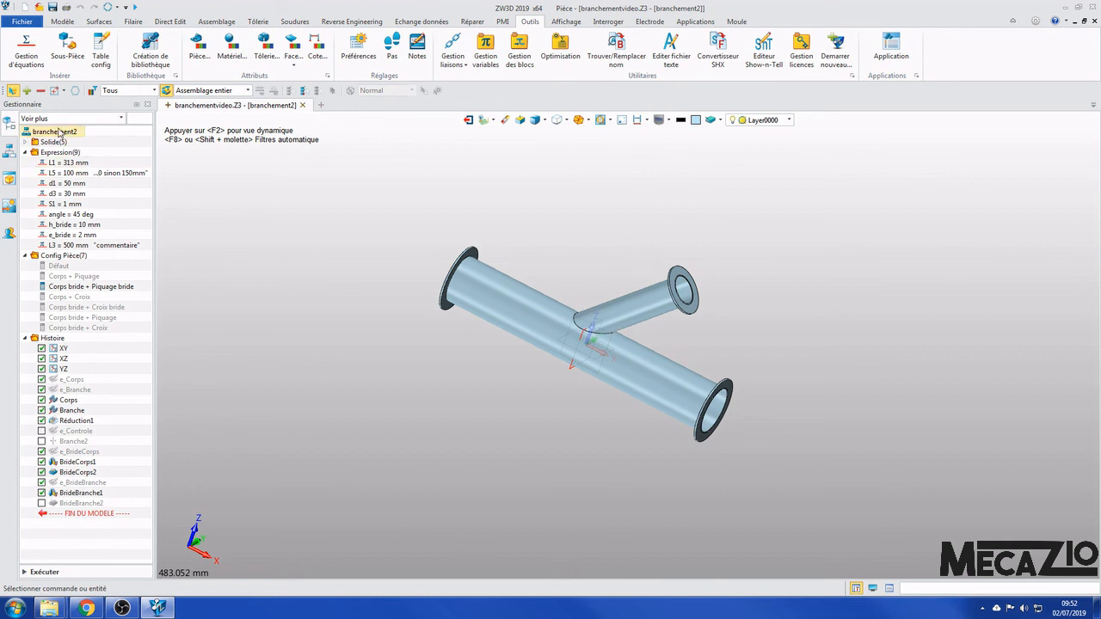
click(61, 21)
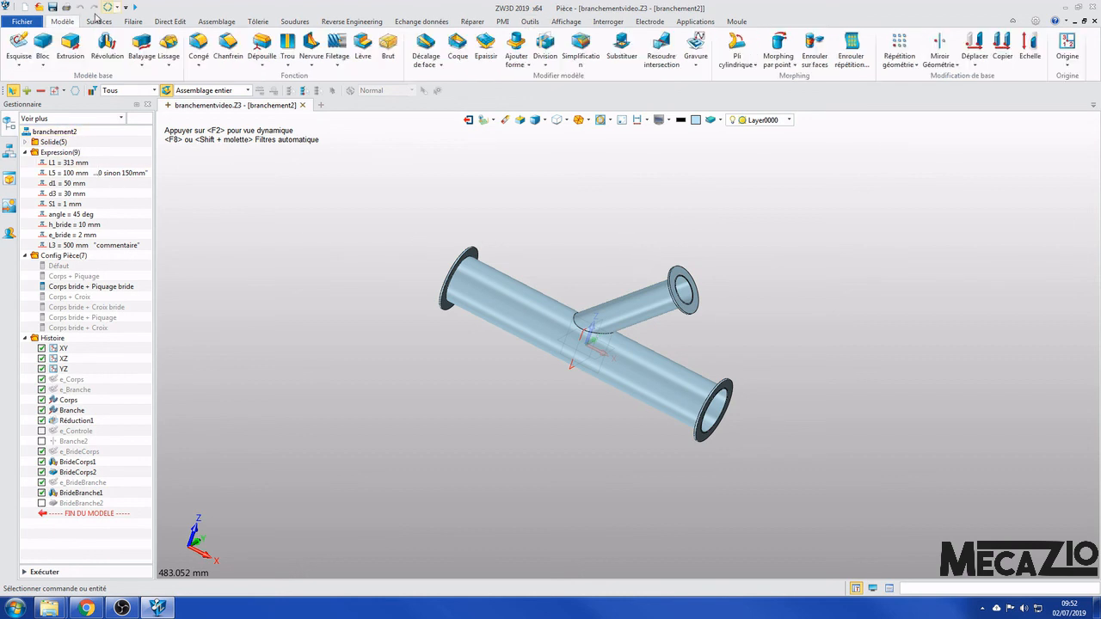
click(133, 8)
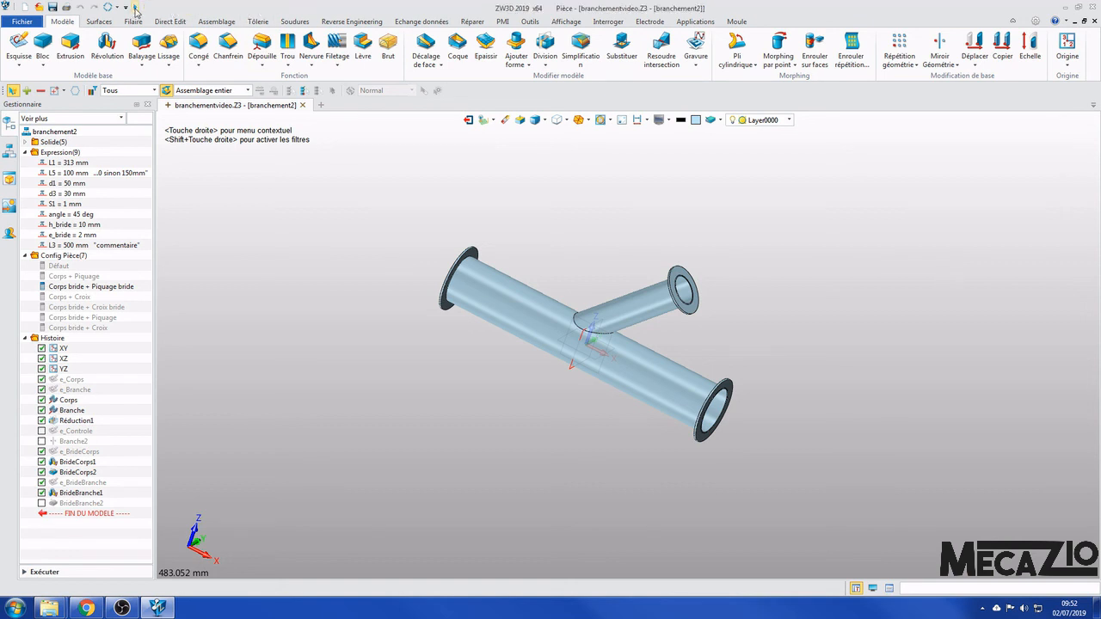
click(265, 7)
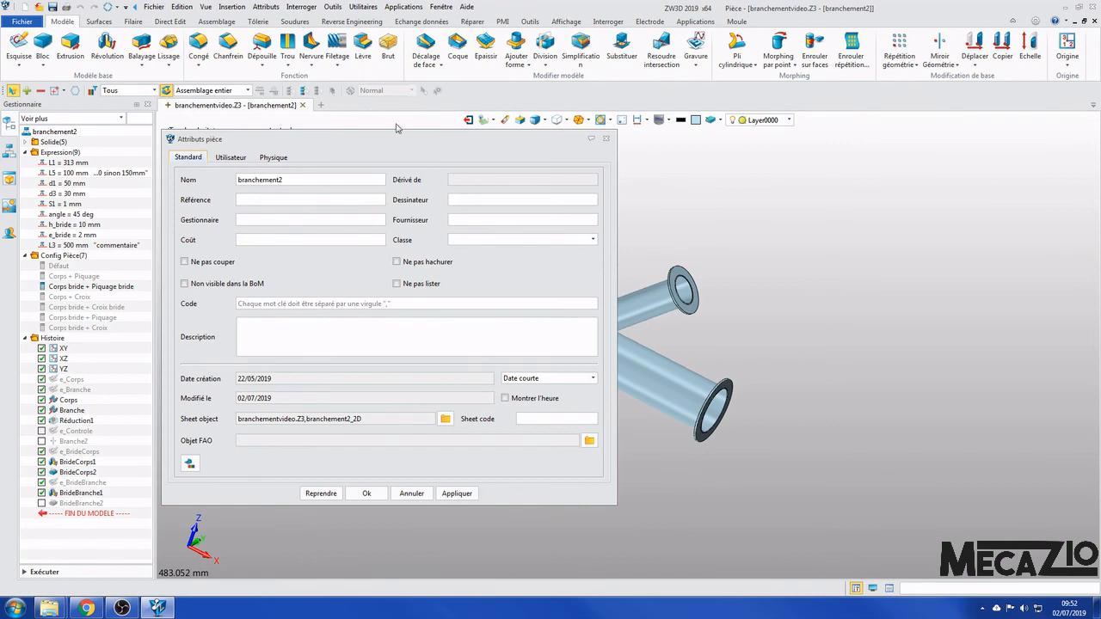
drag(408, 141, 614, 153)
double_click(524, 191)
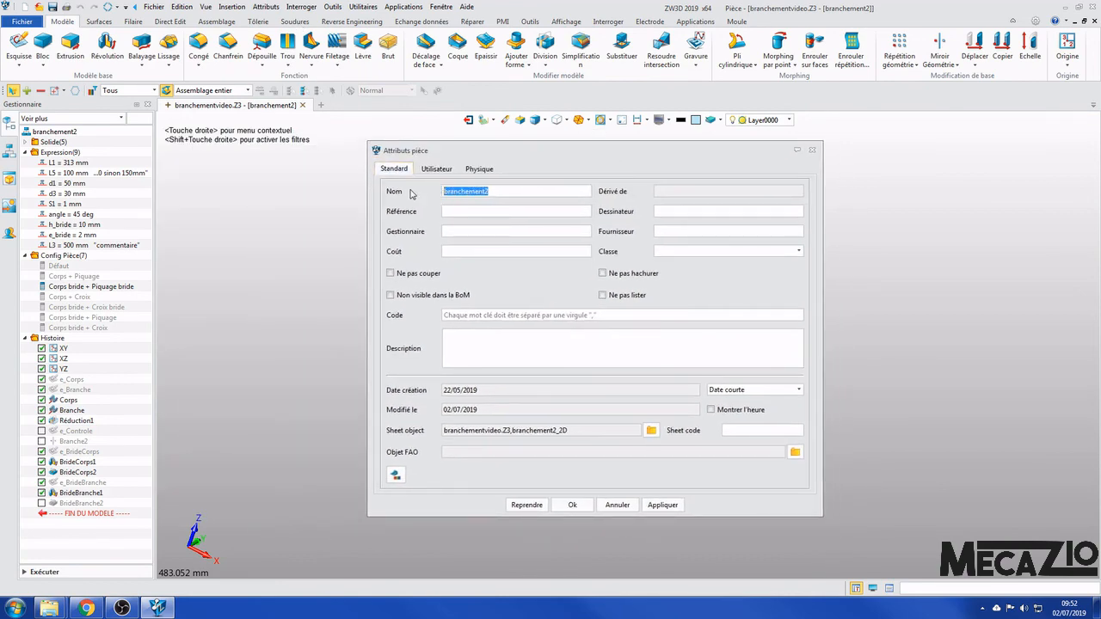
click(503, 191)
key(BackSpace)
text(video)
click(654, 507)
click(592, 357)
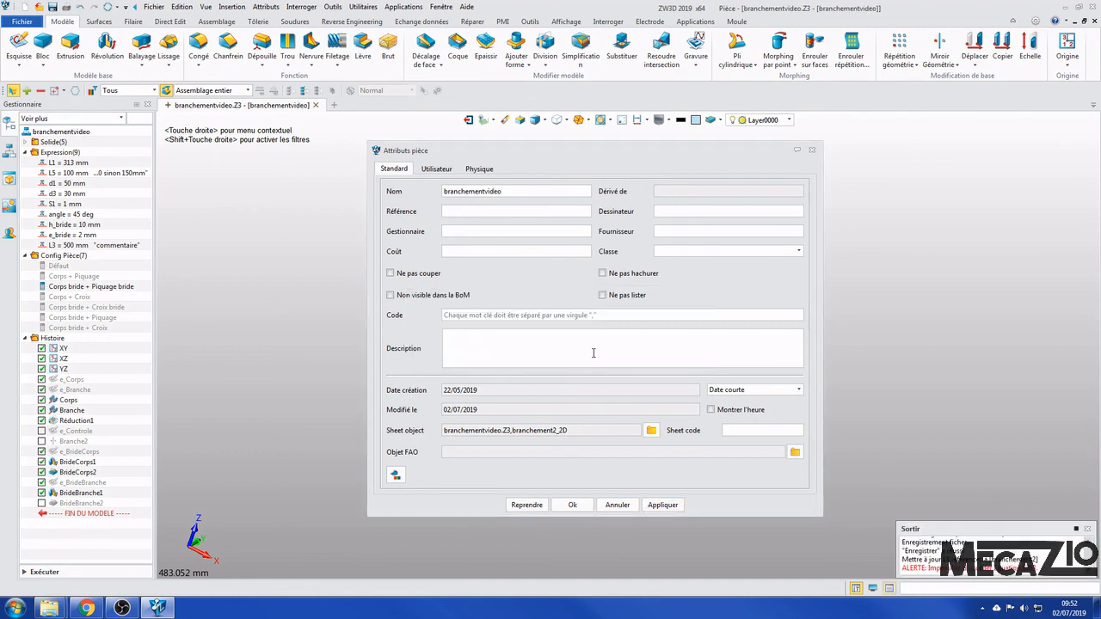
click(572, 506)
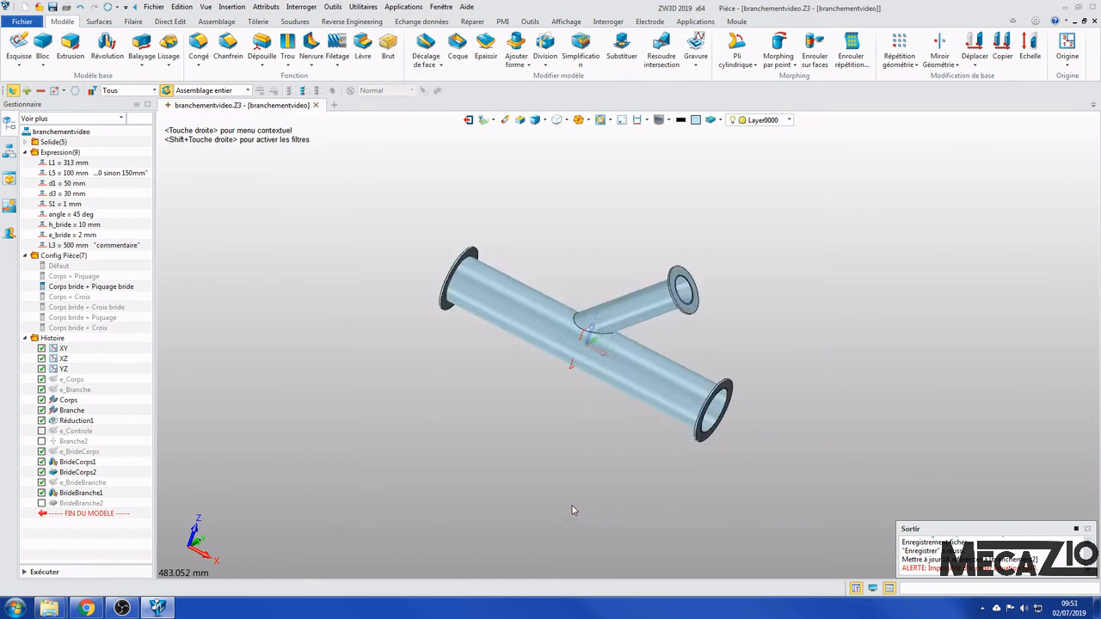